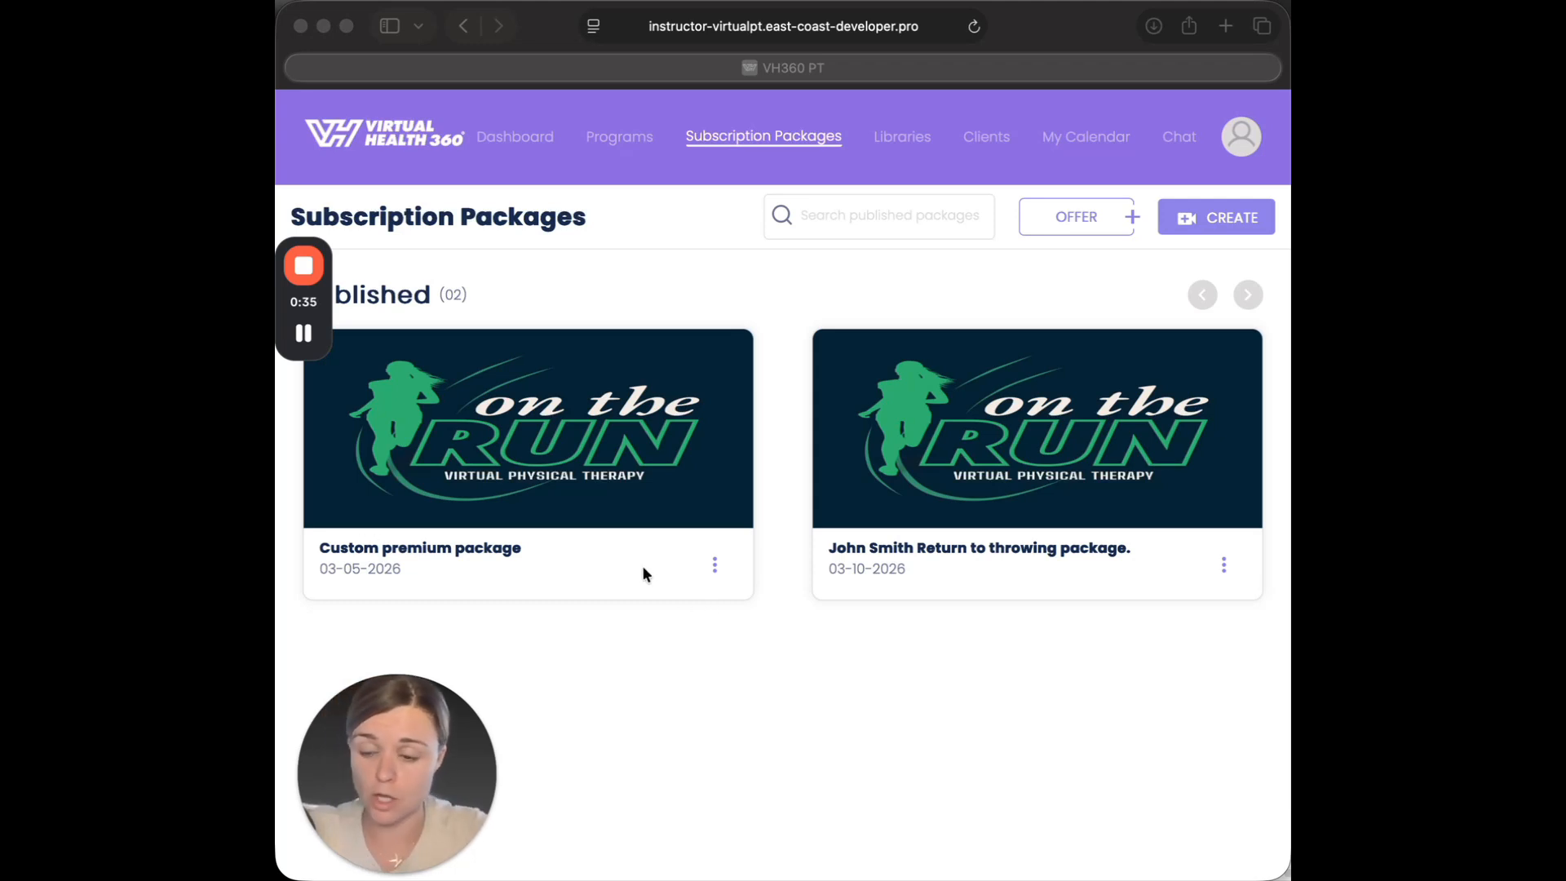
Duplicate the Custom premium package, titling the copy with the client's full name followed by "Custom Package".
click(715, 565)
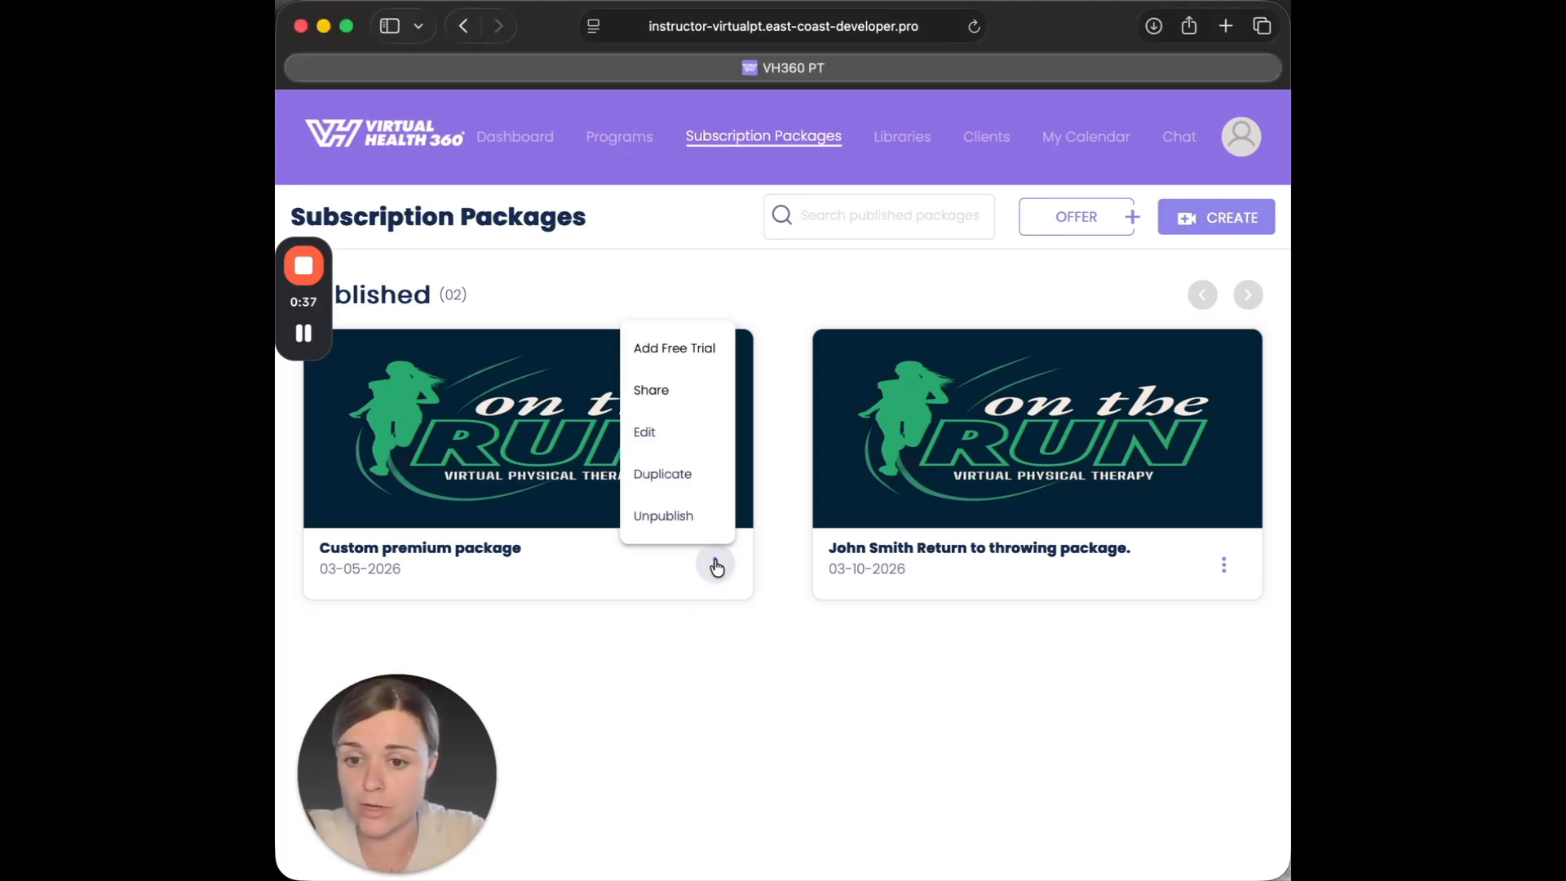
click(688, 466)
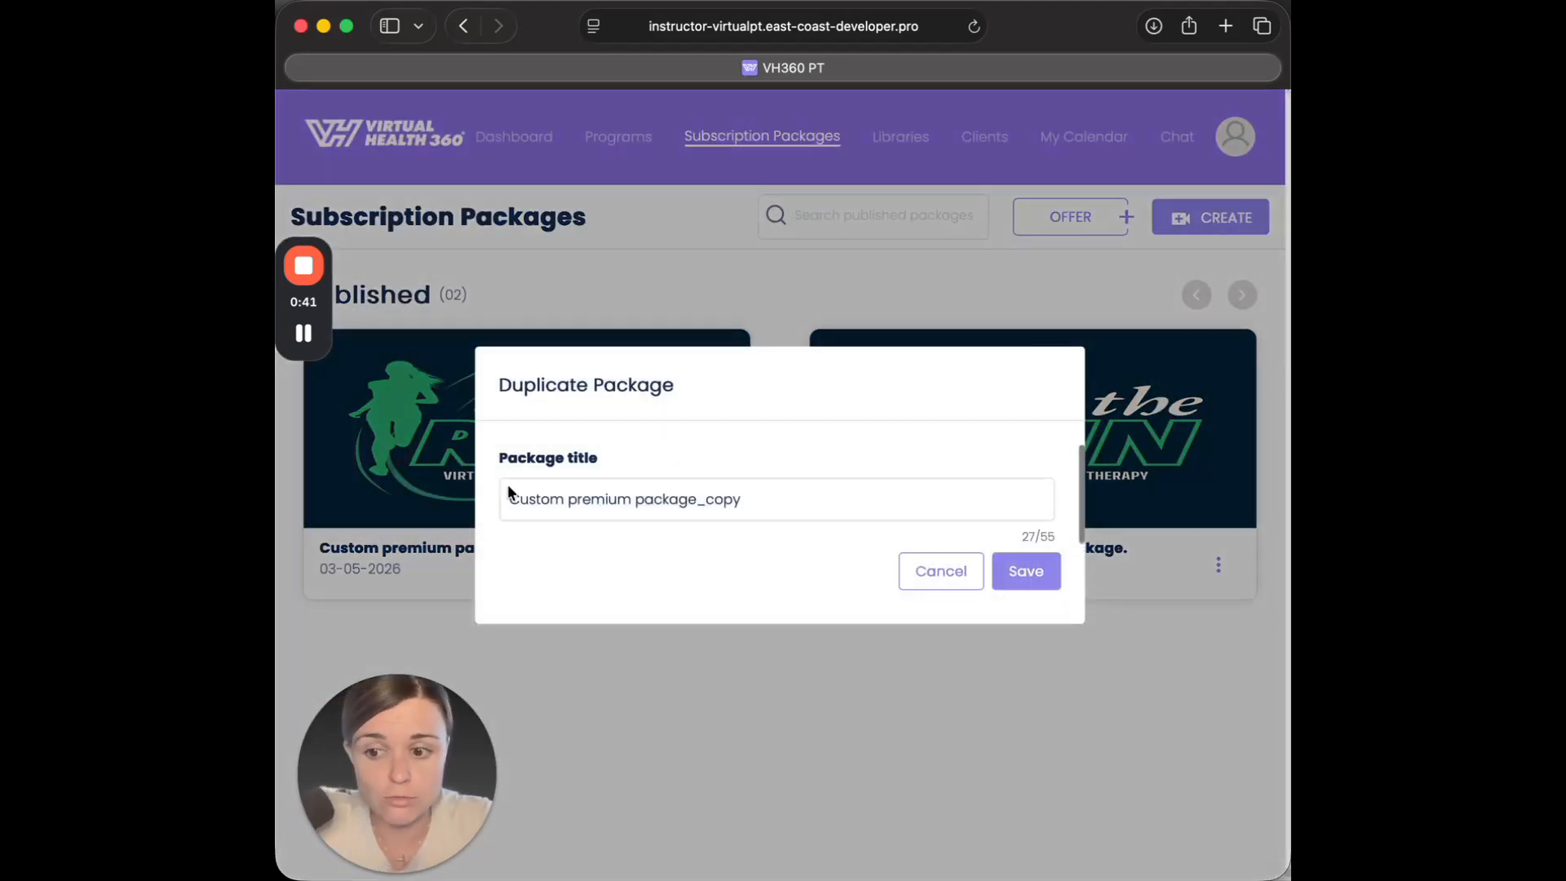
drag(787, 496, 364, 473)
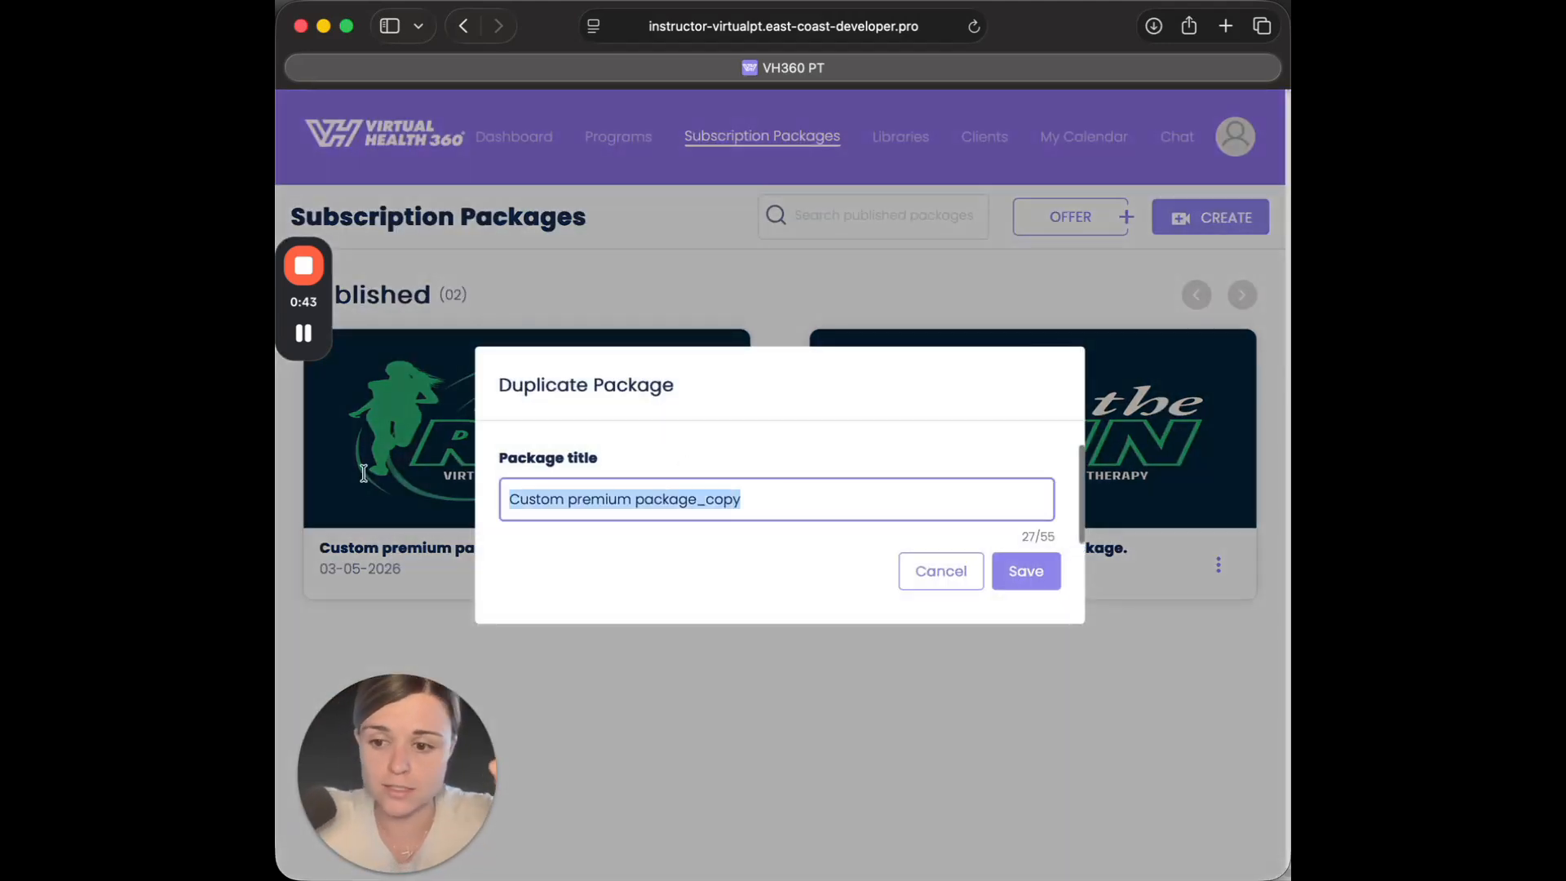
text(Jane)
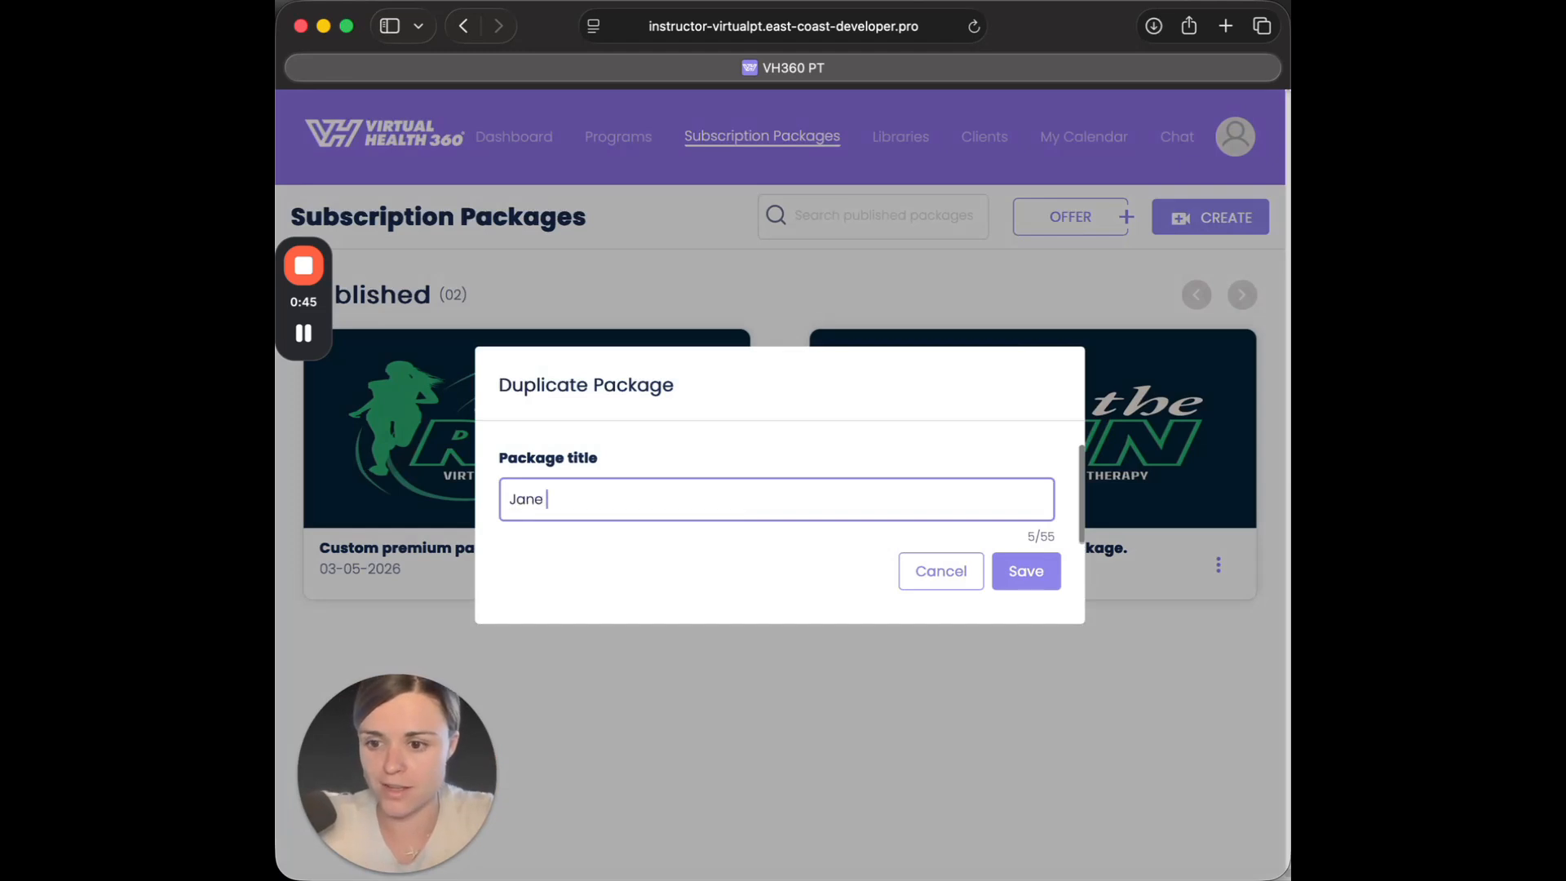
text( Smith)
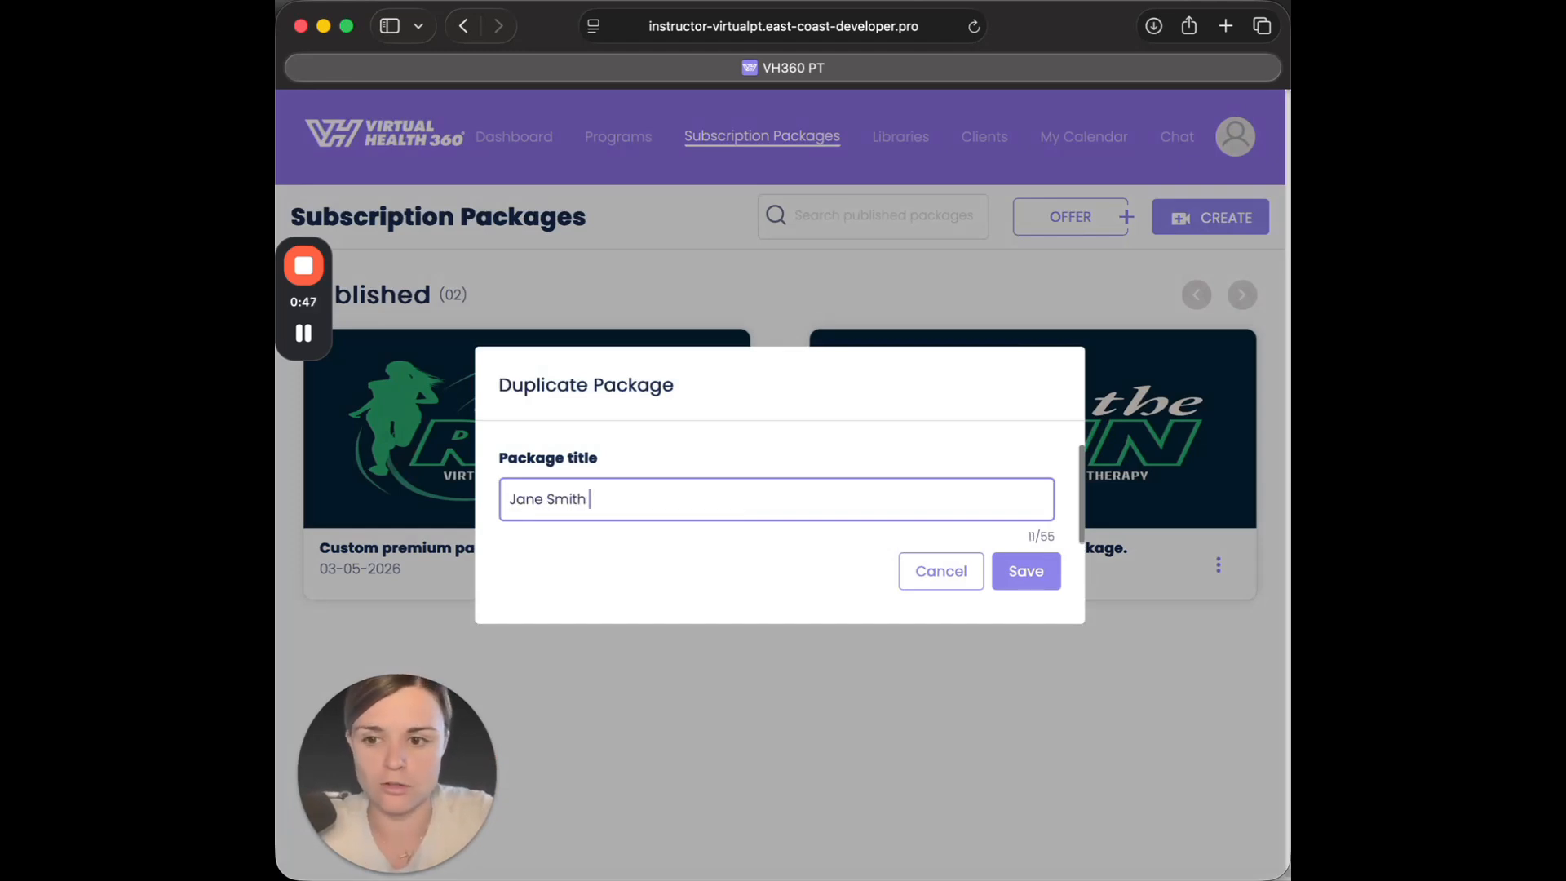
text( Custom Pack)
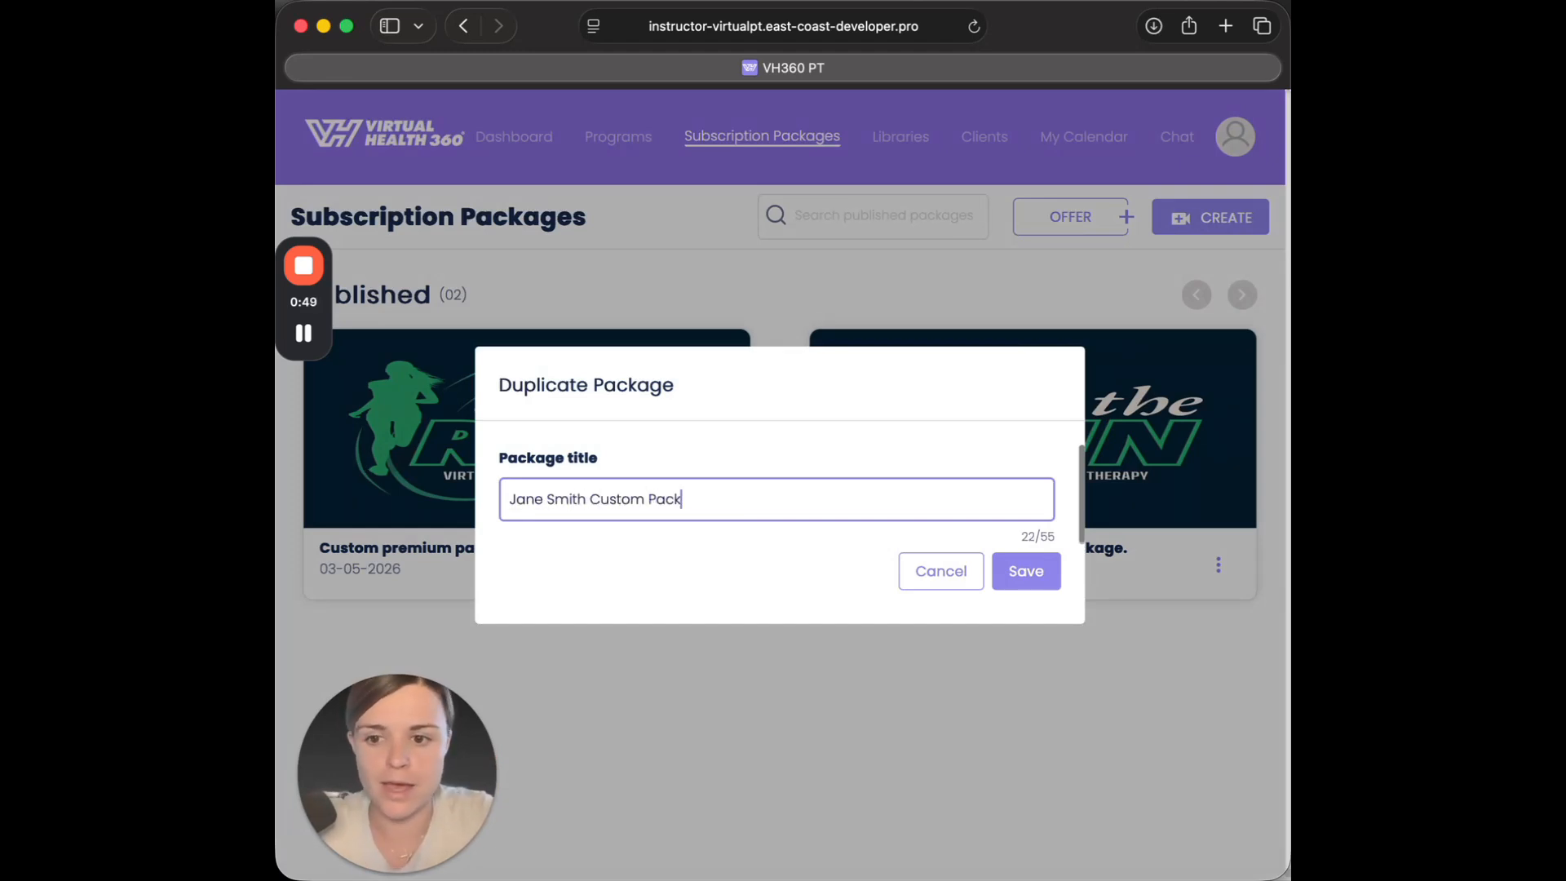
text(age)
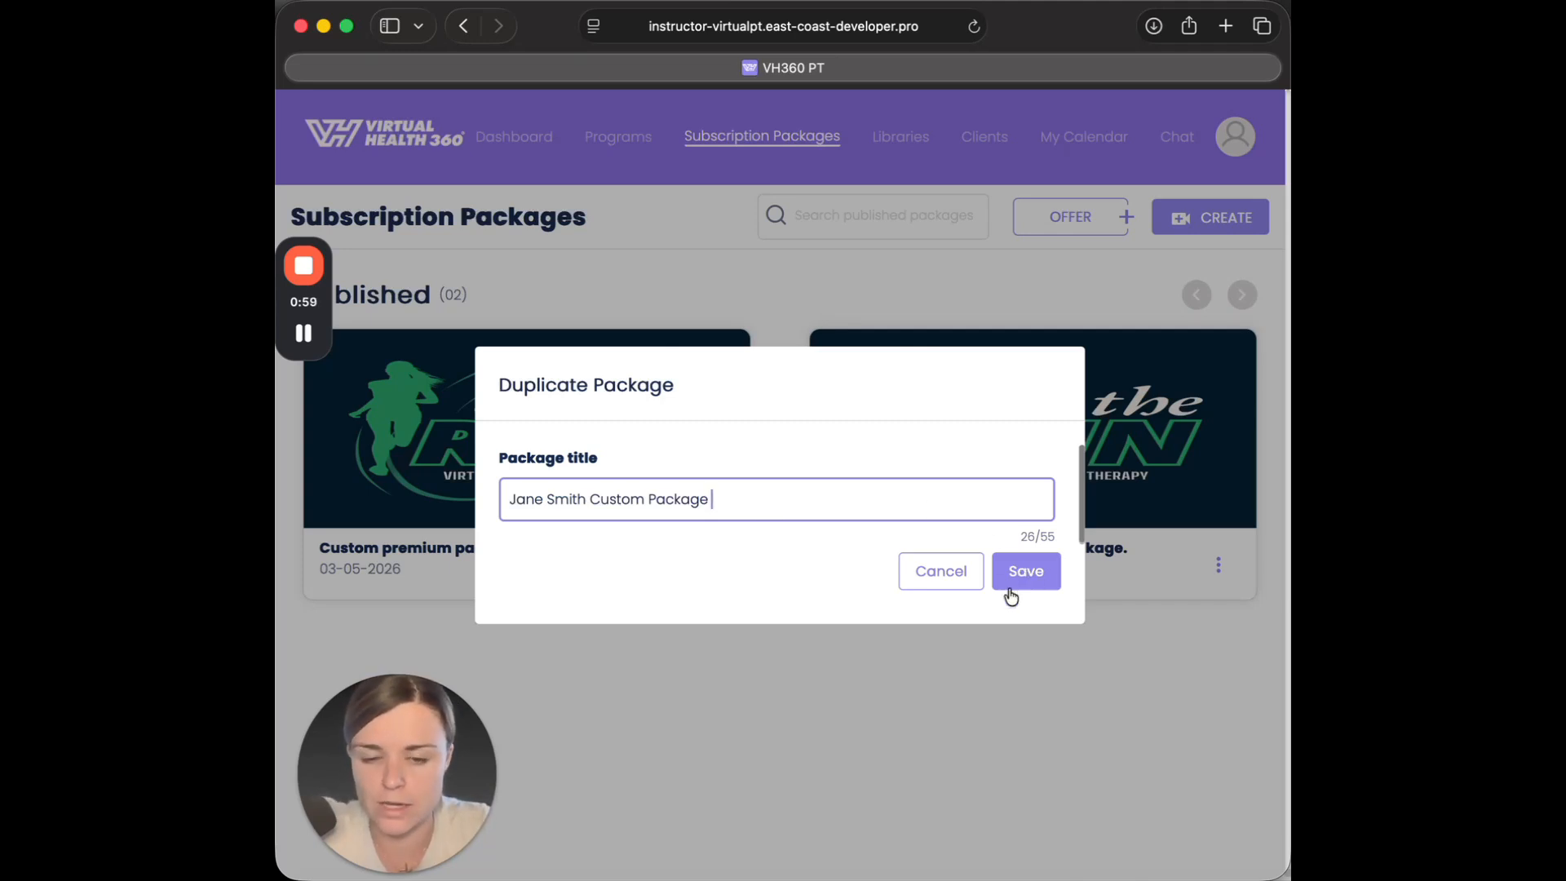
click(1041, 580)
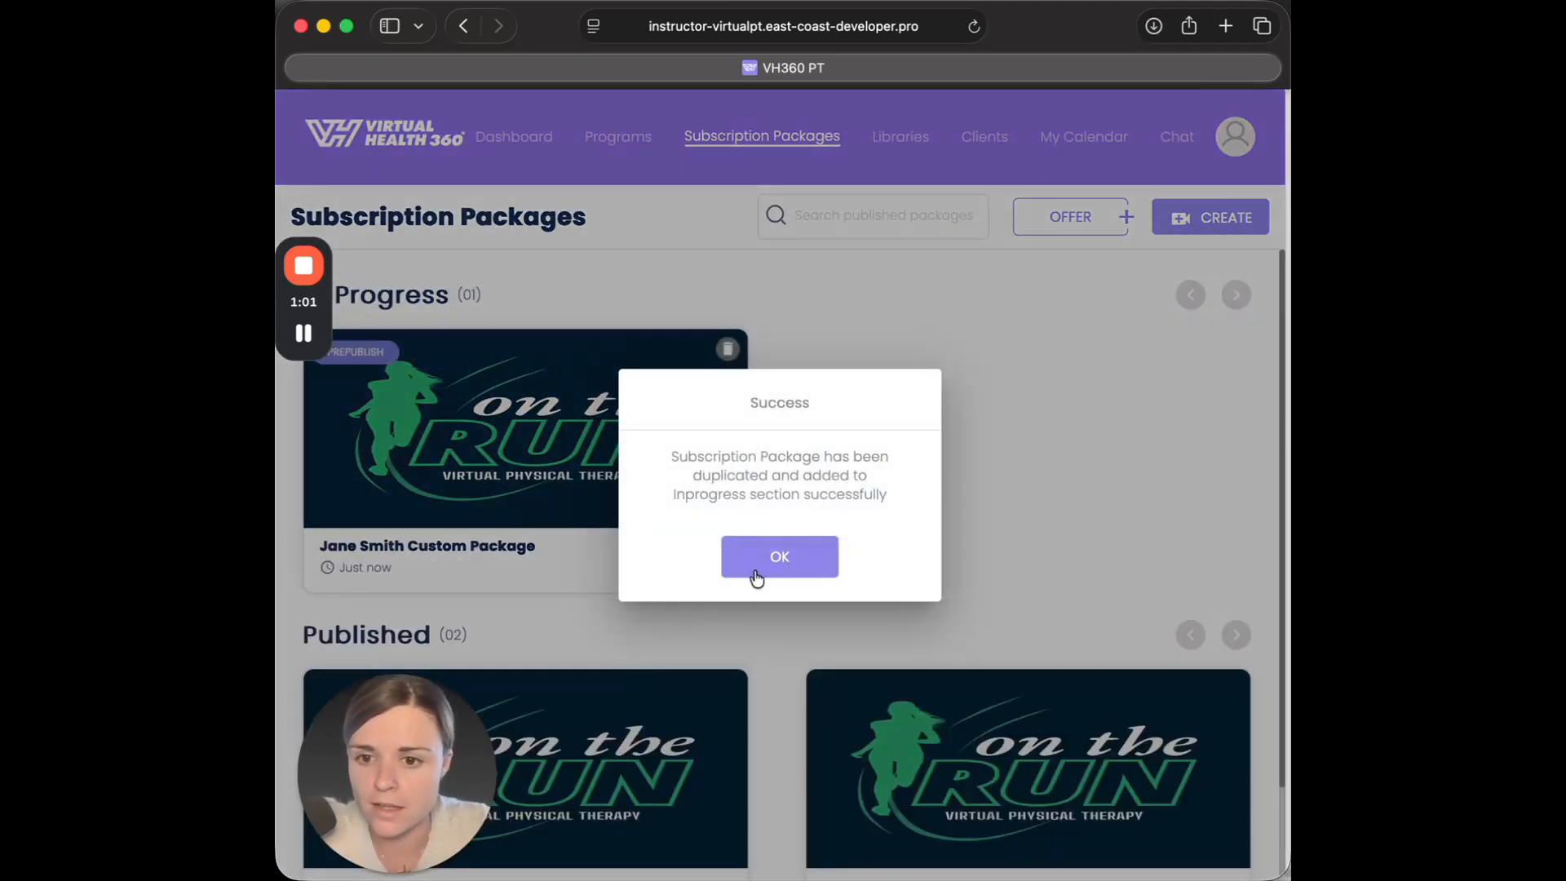
click(759, 571)
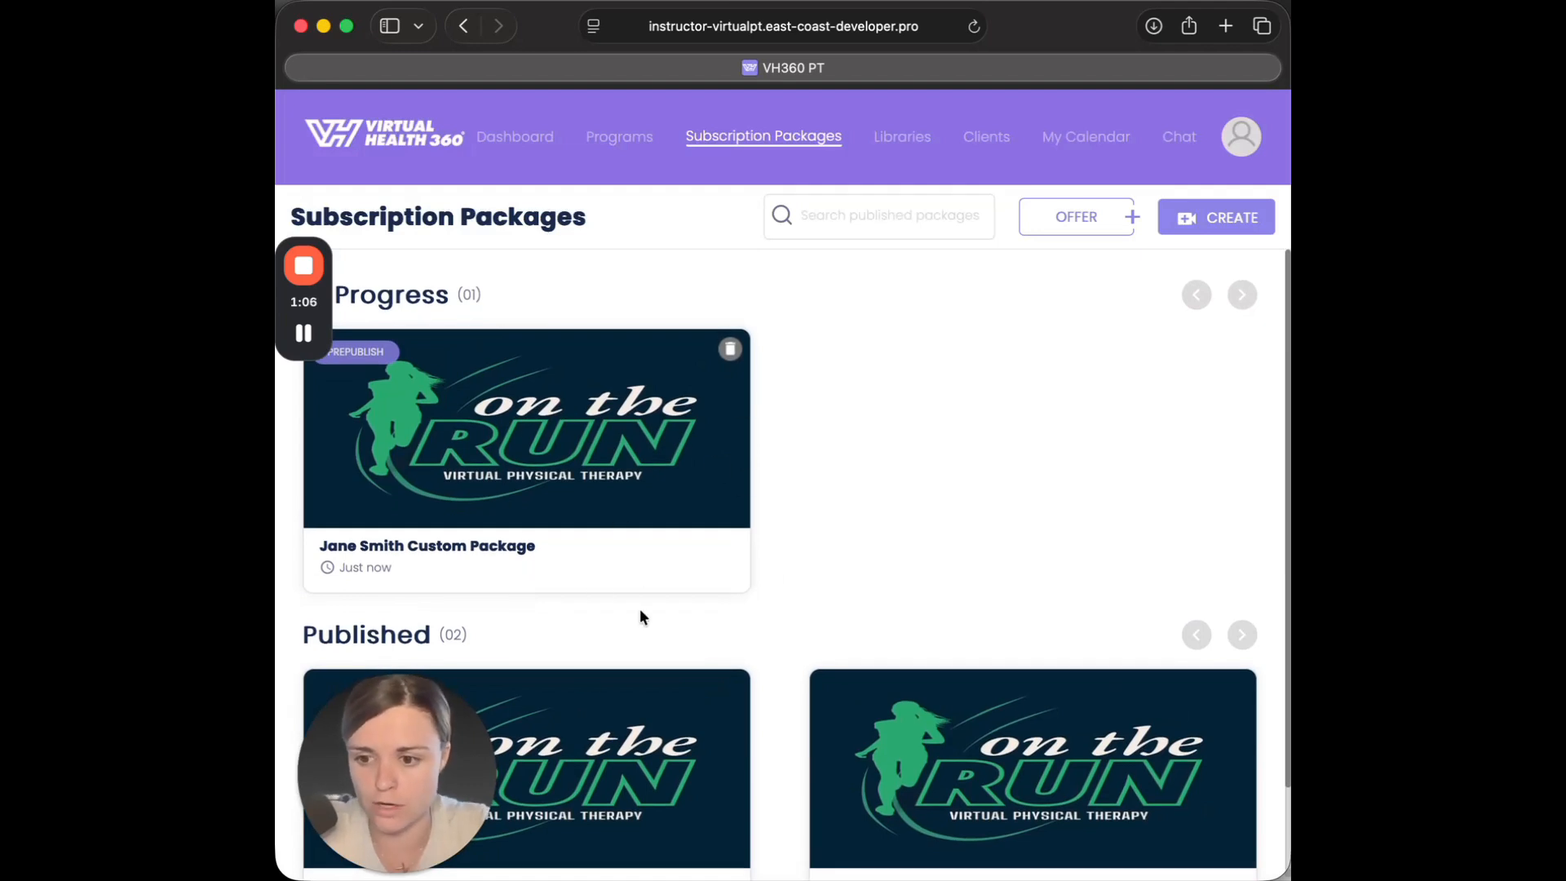
Open the duplicated in-progress package and insert "Shoulder" before "Package" in its subscription package title.
scroll(803, 530, down, 3)
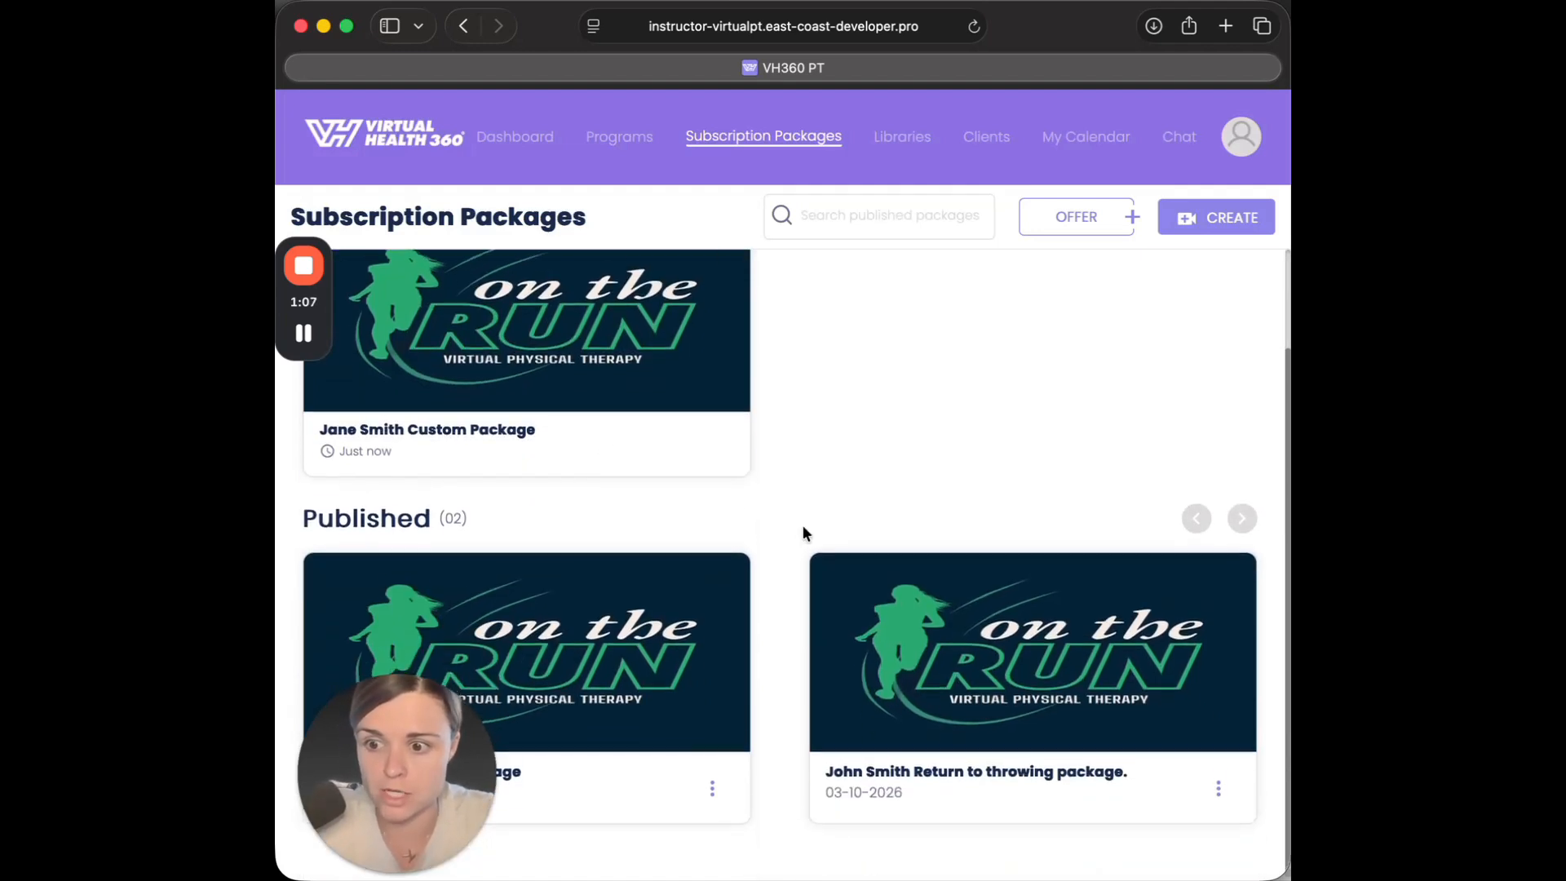
scroll(807, 490, up, 3)
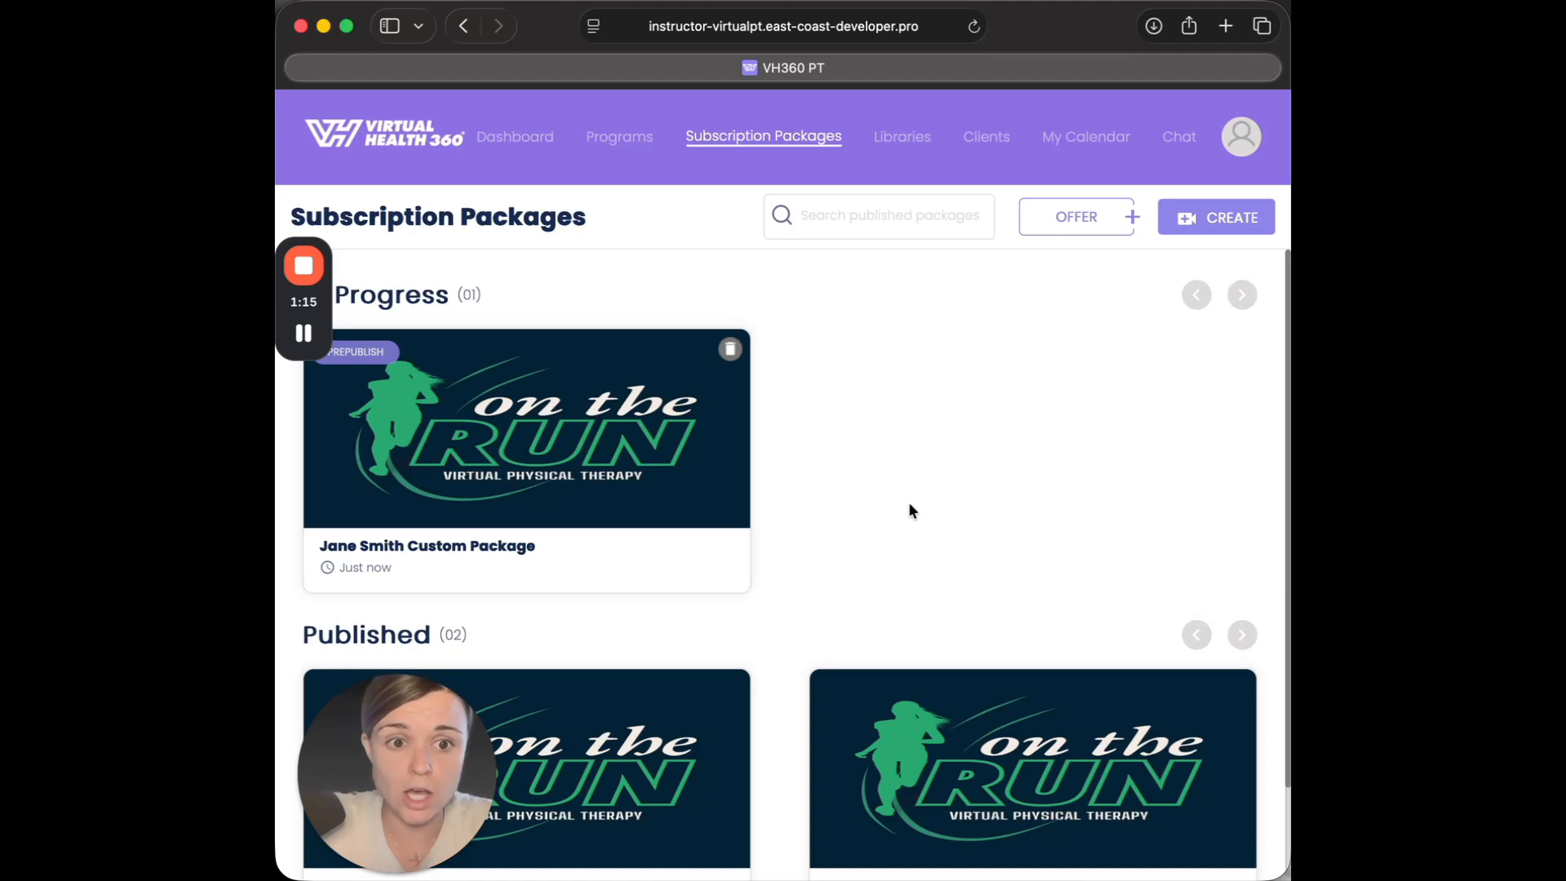
click(464, 553)
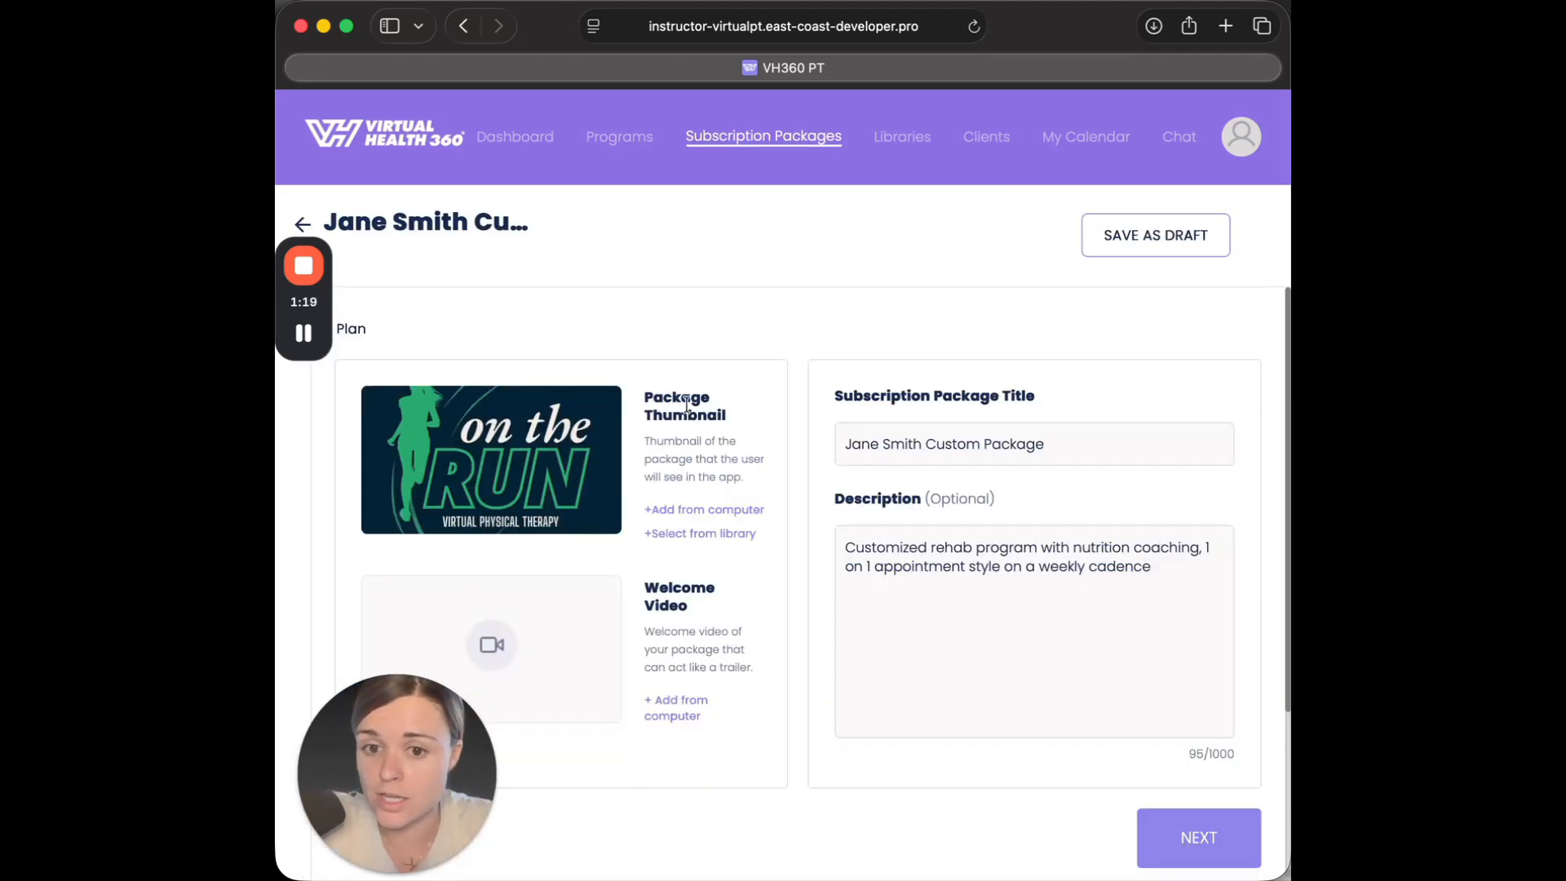
scroll(762, 477, down, 4)
scroll(761, 476, up, 4)
scroll(848, 408, down, 1)
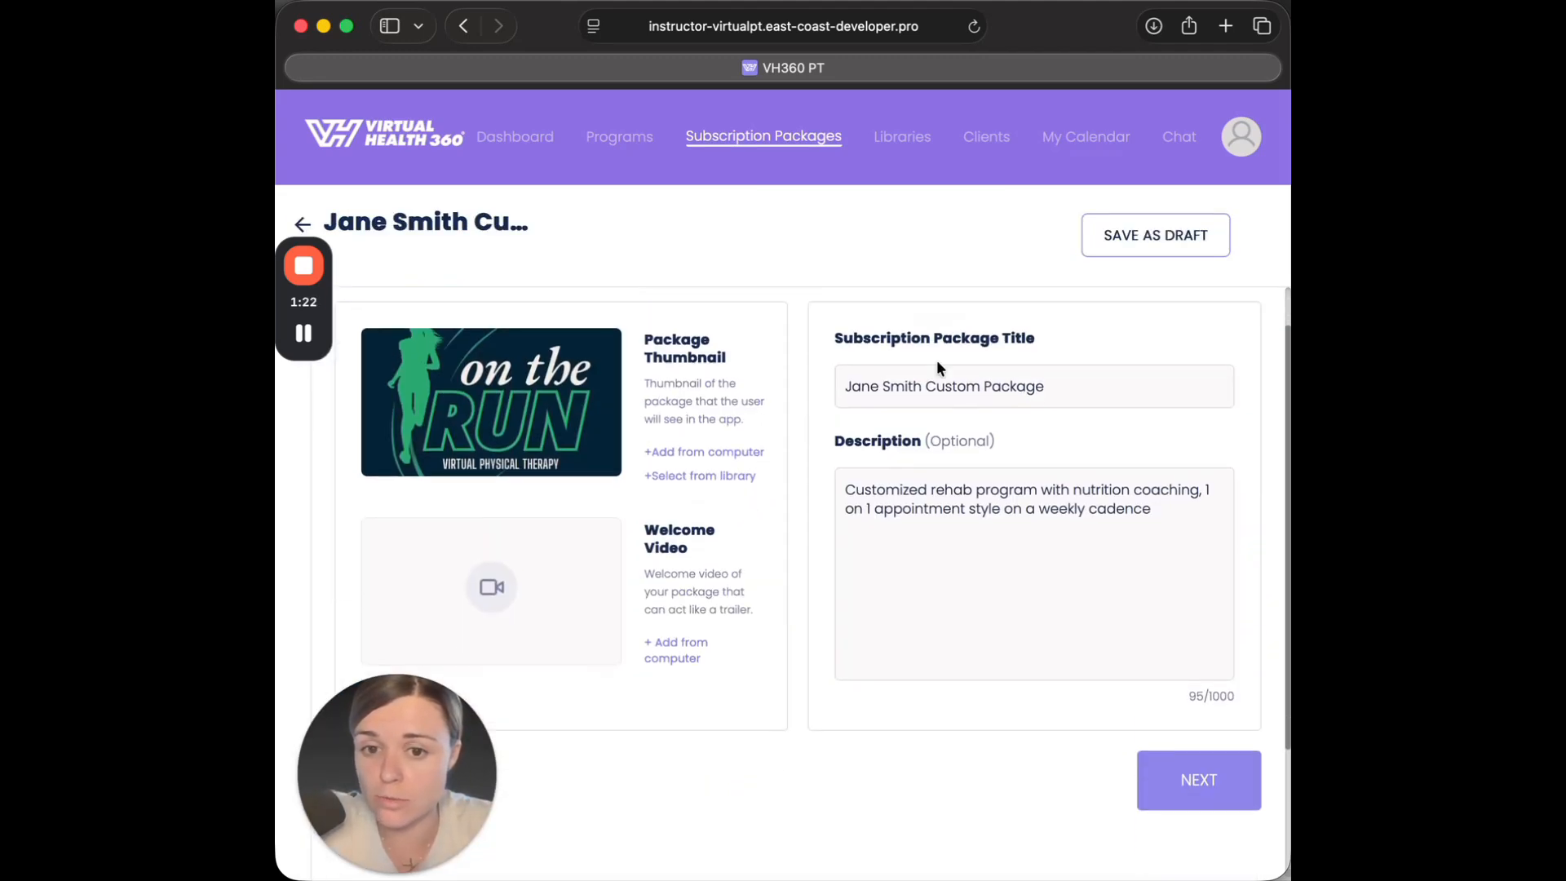
click(986, 386)
text(Shoulder)
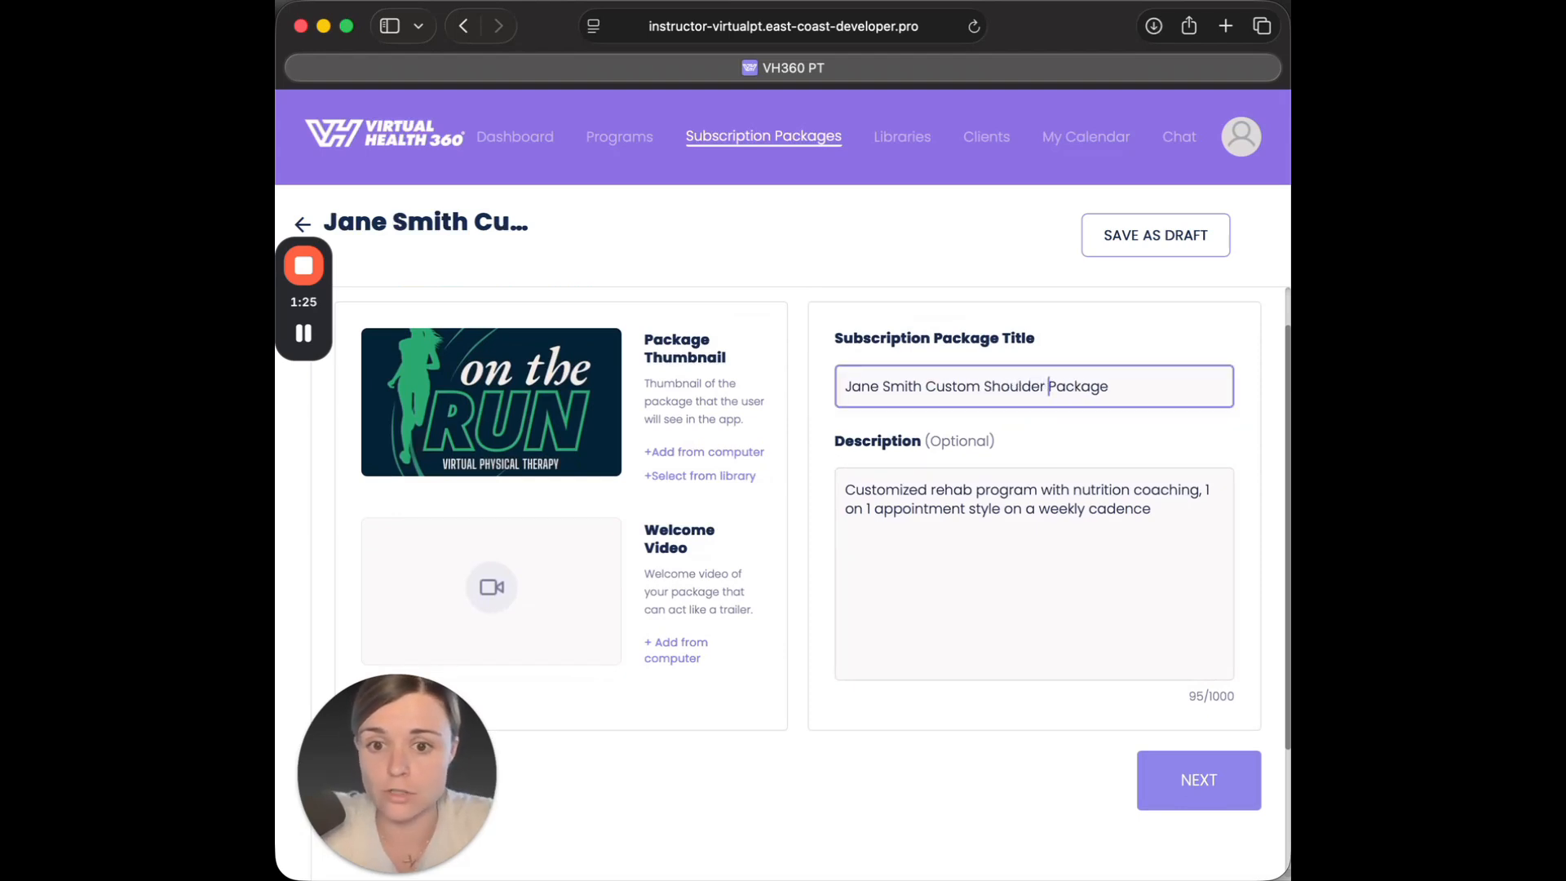
Review the package's description, access control setting and live session configuration.
click(1011, 553)
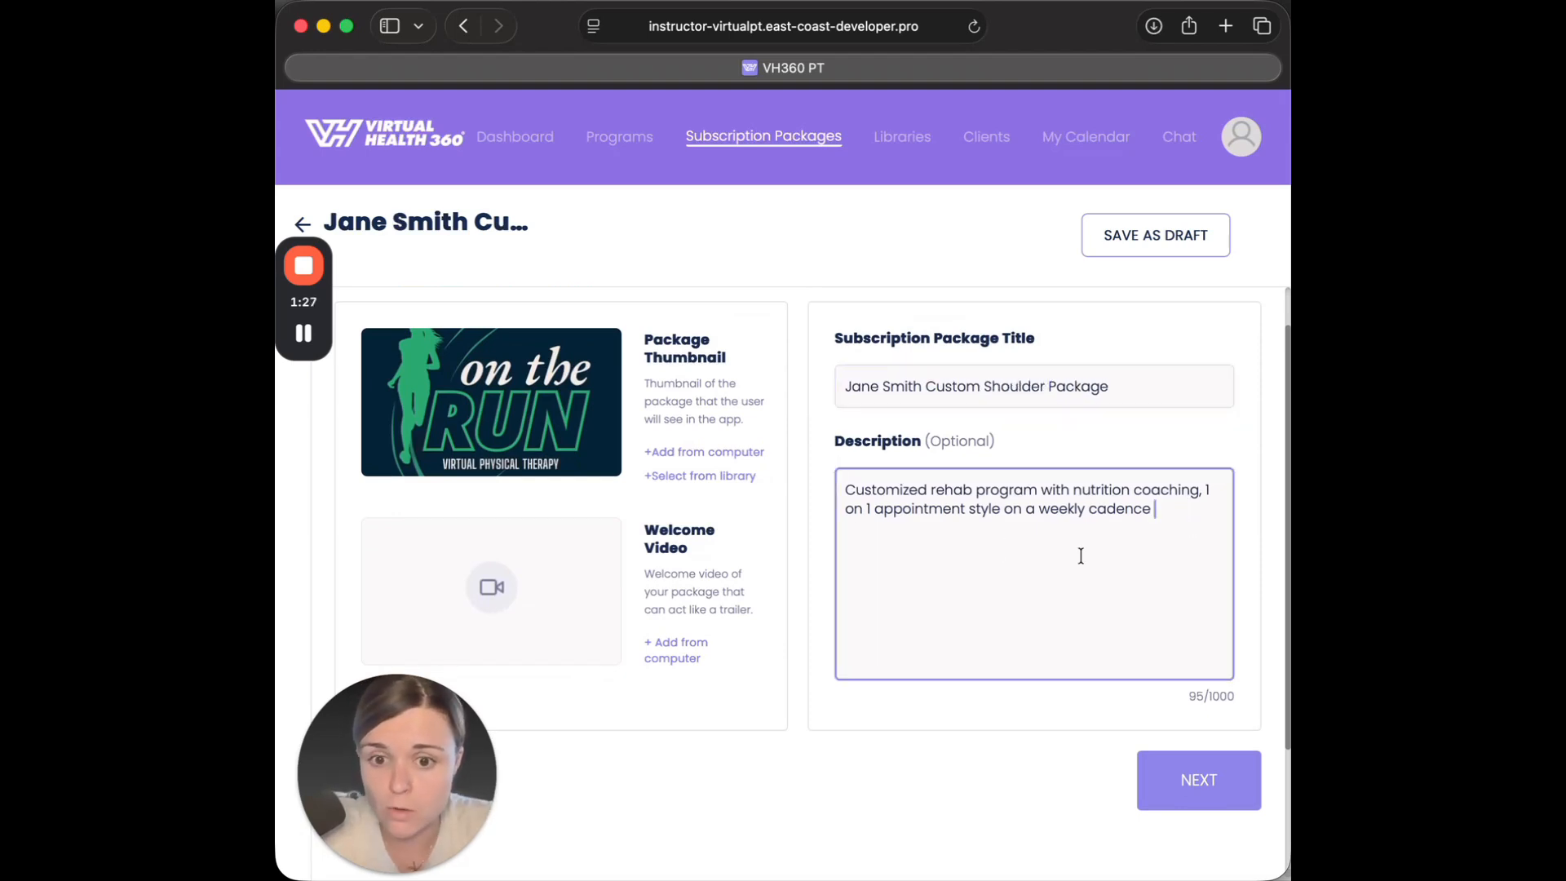
scroll(767, 608, down, 1)
scroll(766, 615, down, 5)
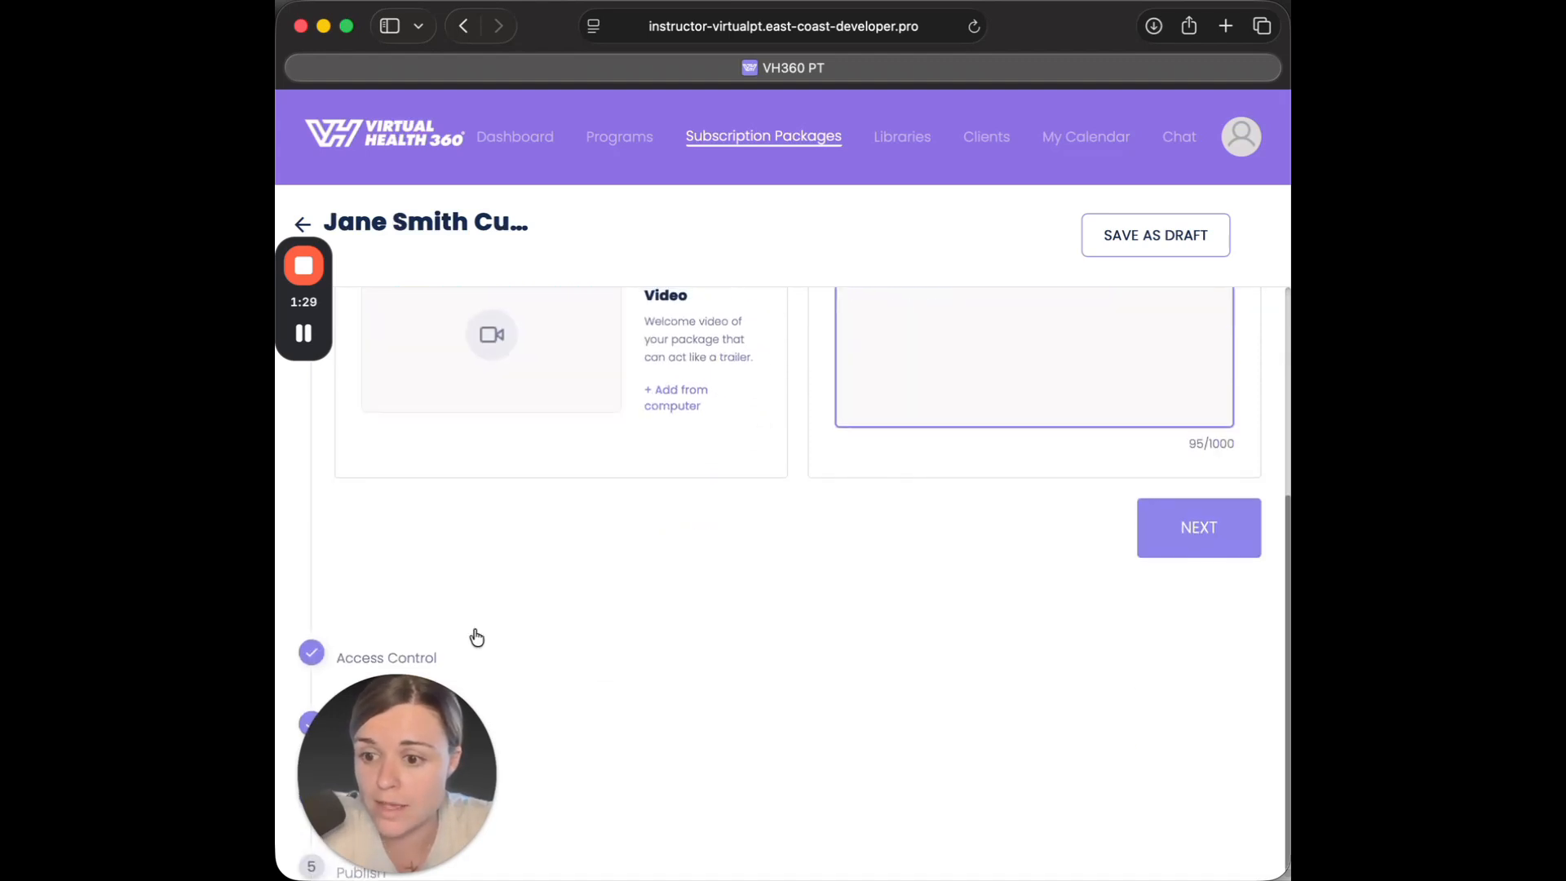
drag(421, 698, 732, 692)
click(395, 653)
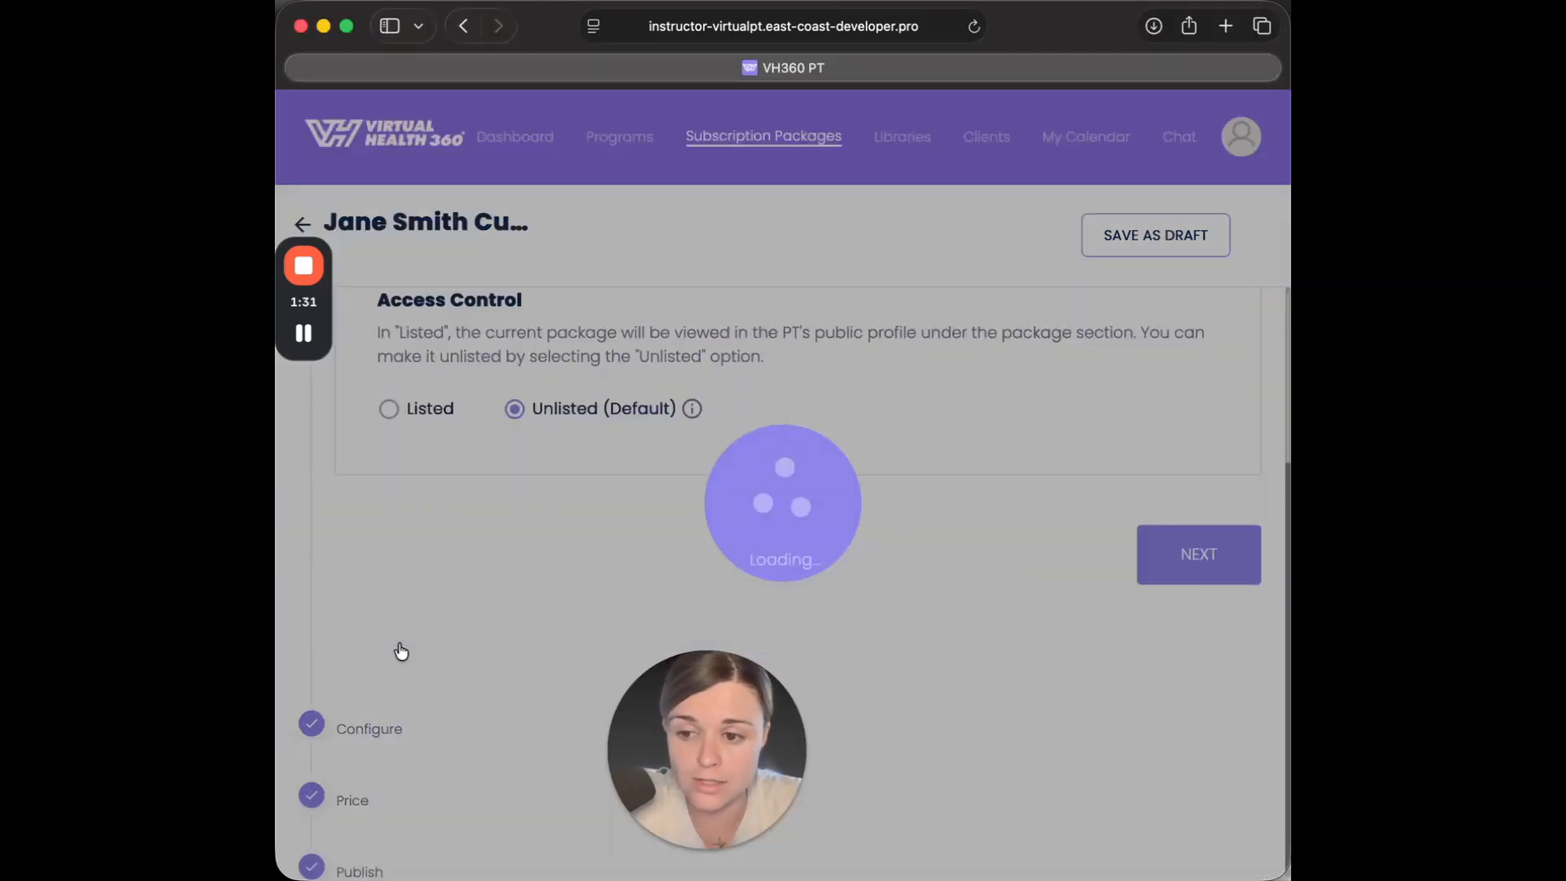
click(374, 728)
scroll(383, 682, down, 15)
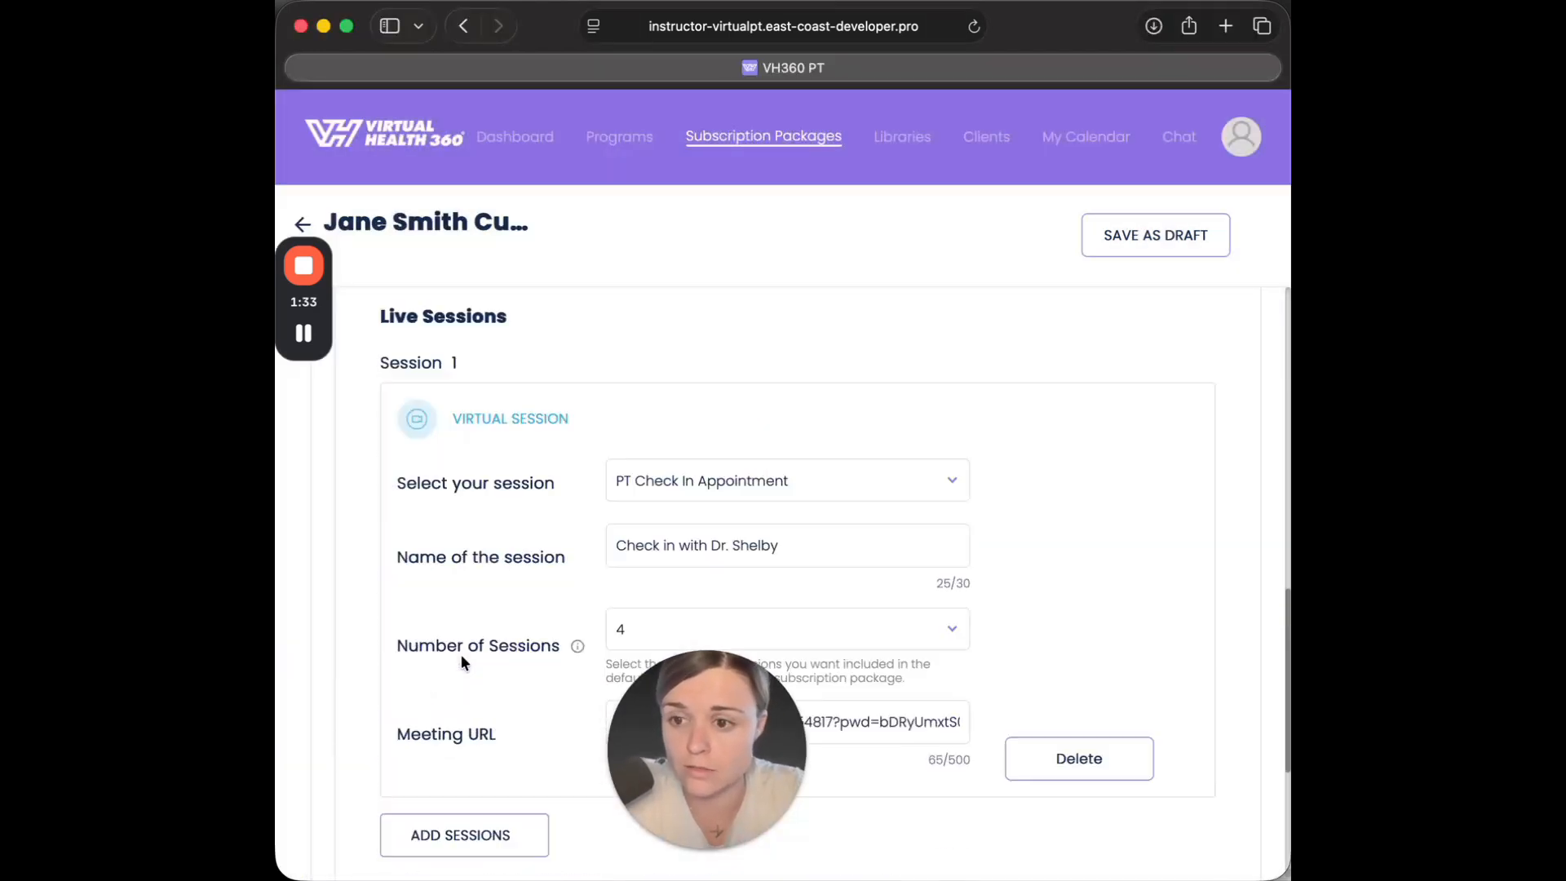
Set the subscription package price to $450.00.
click(357, 810)
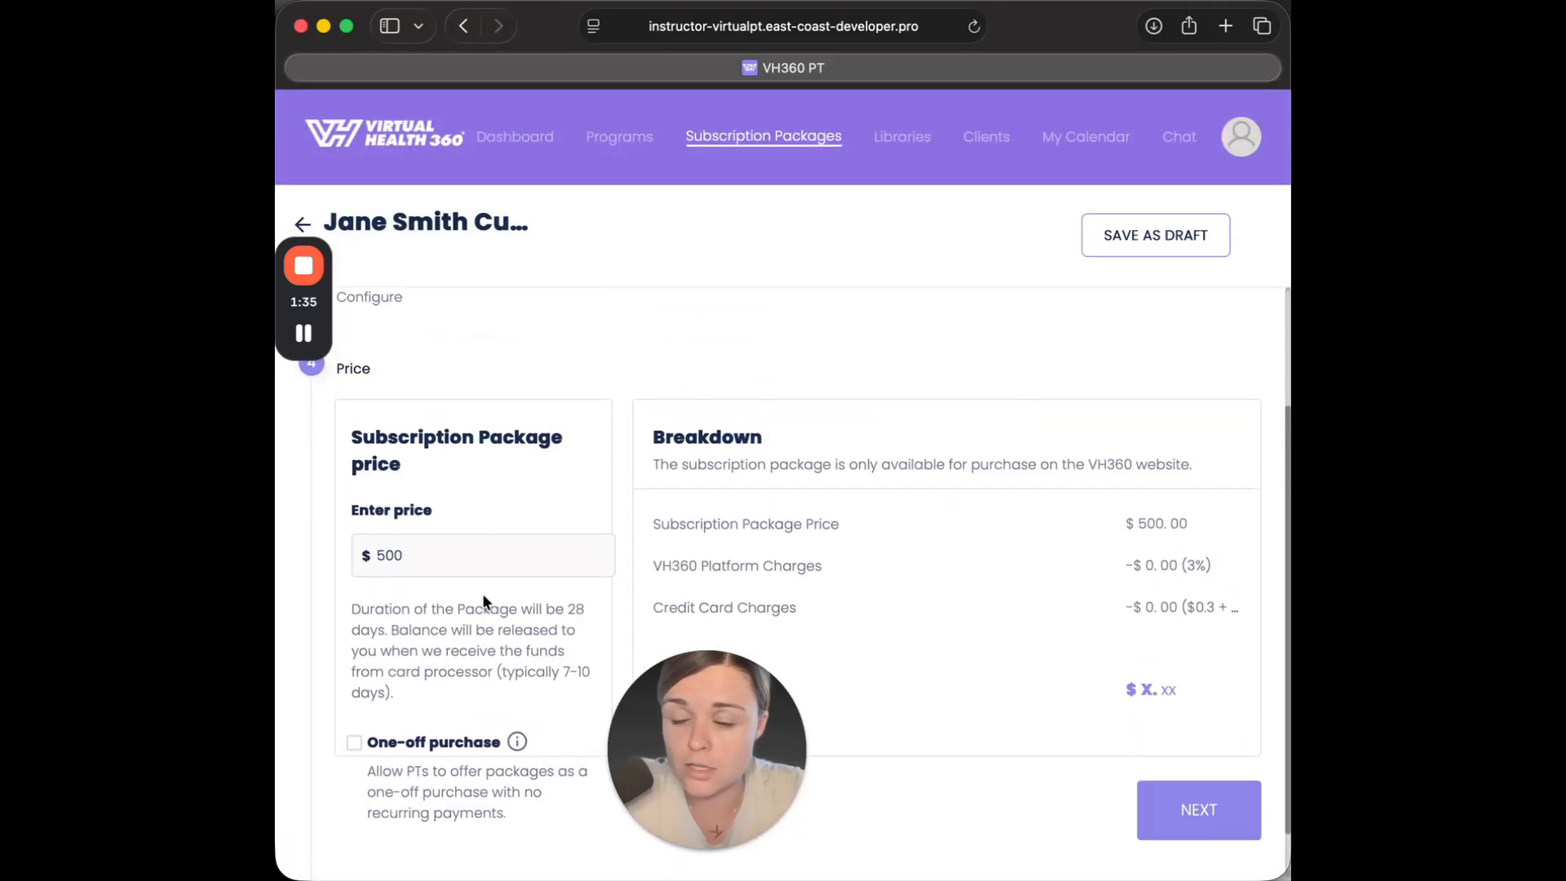
click(437, 553)
text(.00)
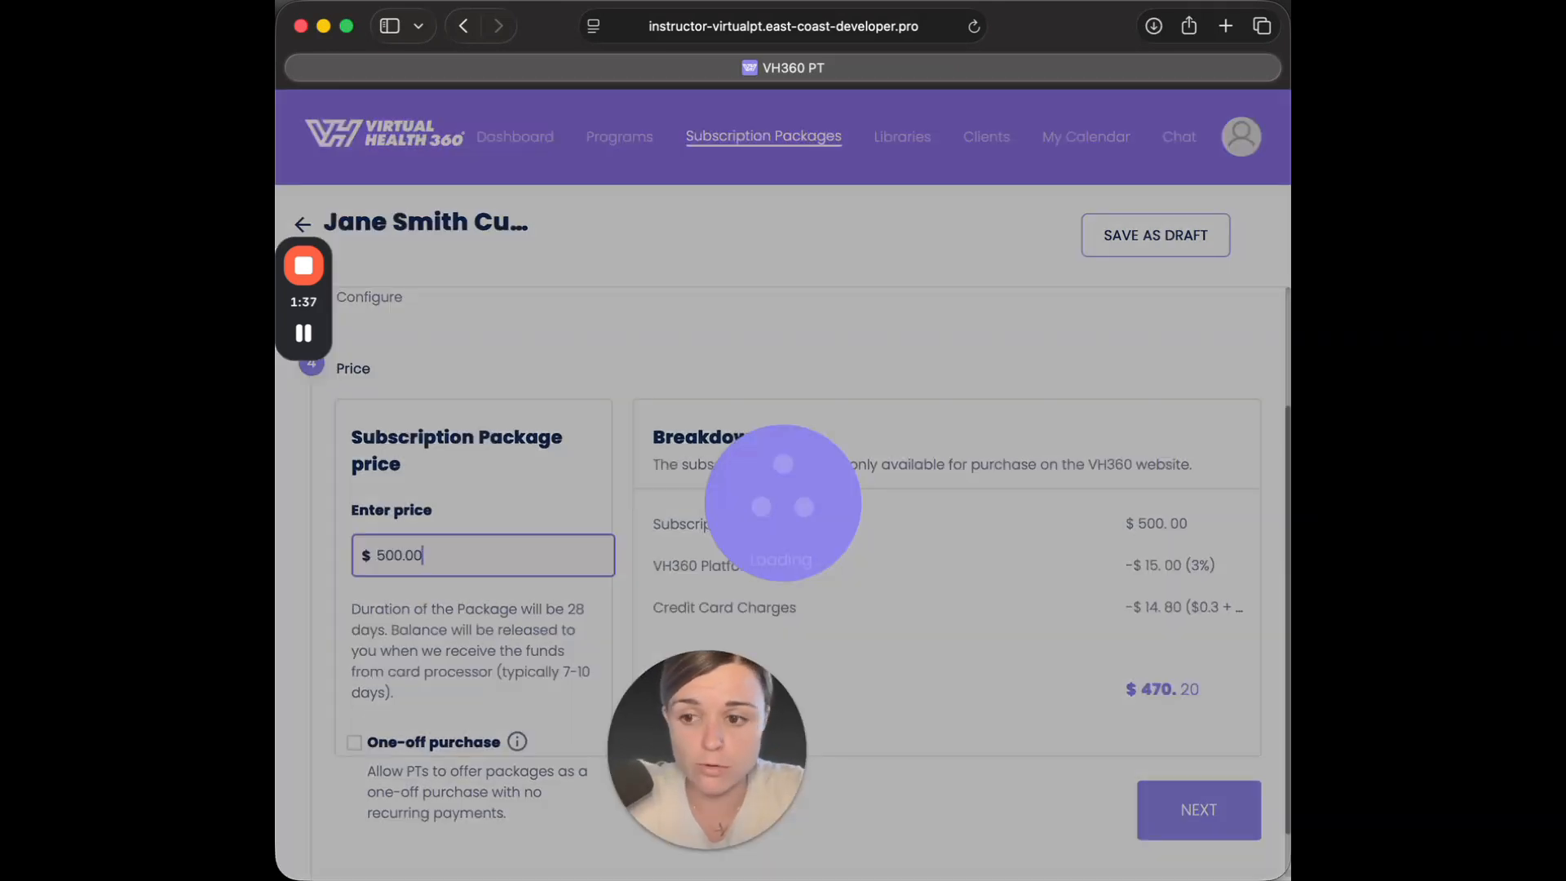
key(BackSpace)
key(BackSpace)
key(BackSpace)
key(BackSpace)
key(BackSpace)
key(BackSpace)
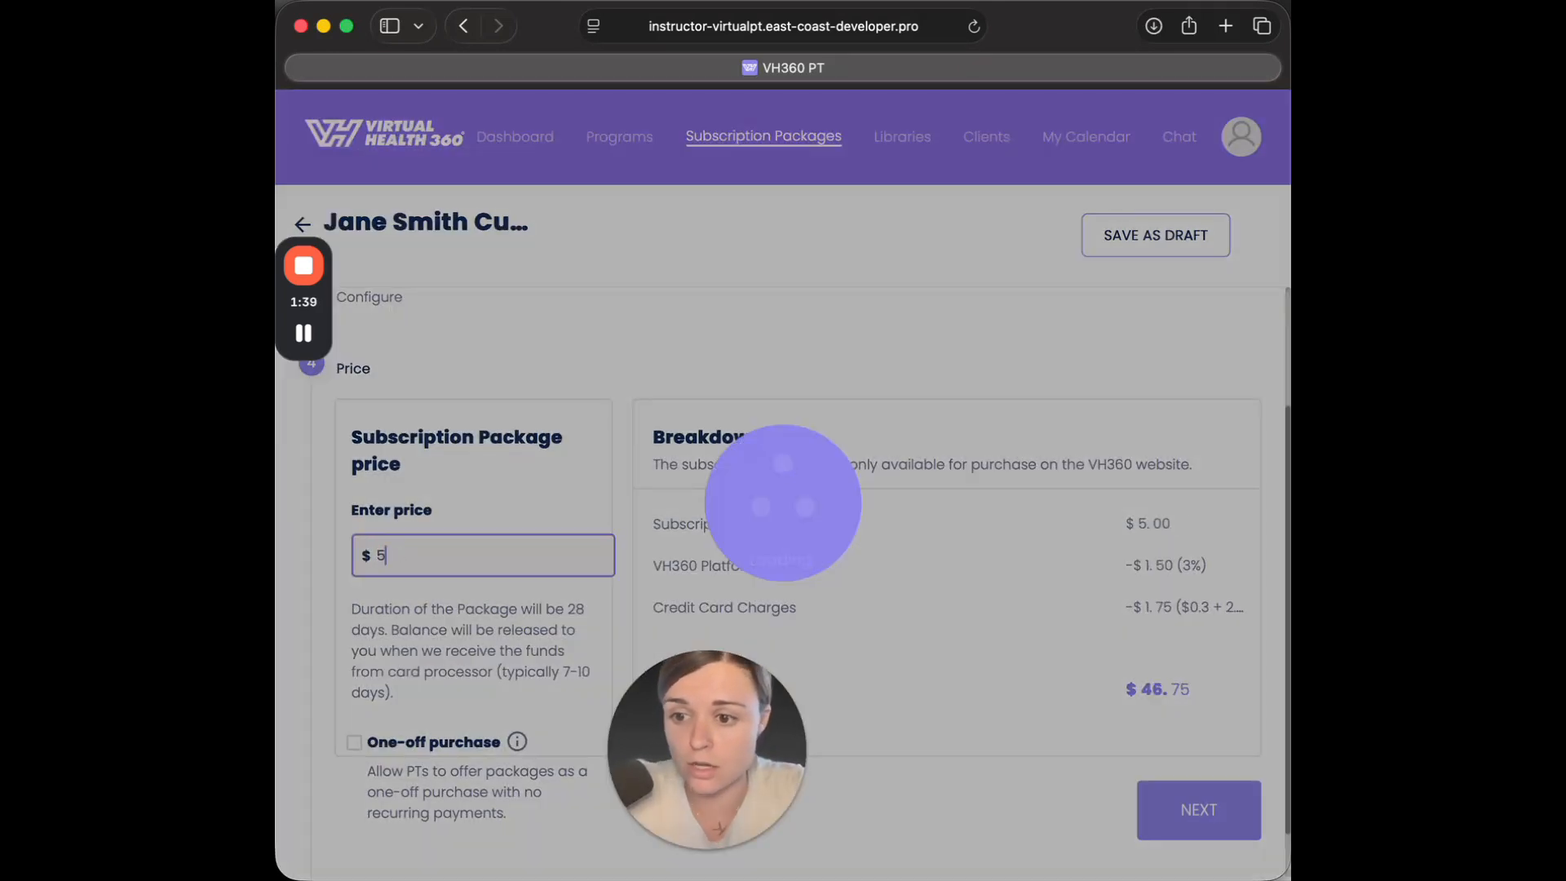
text(450.00)
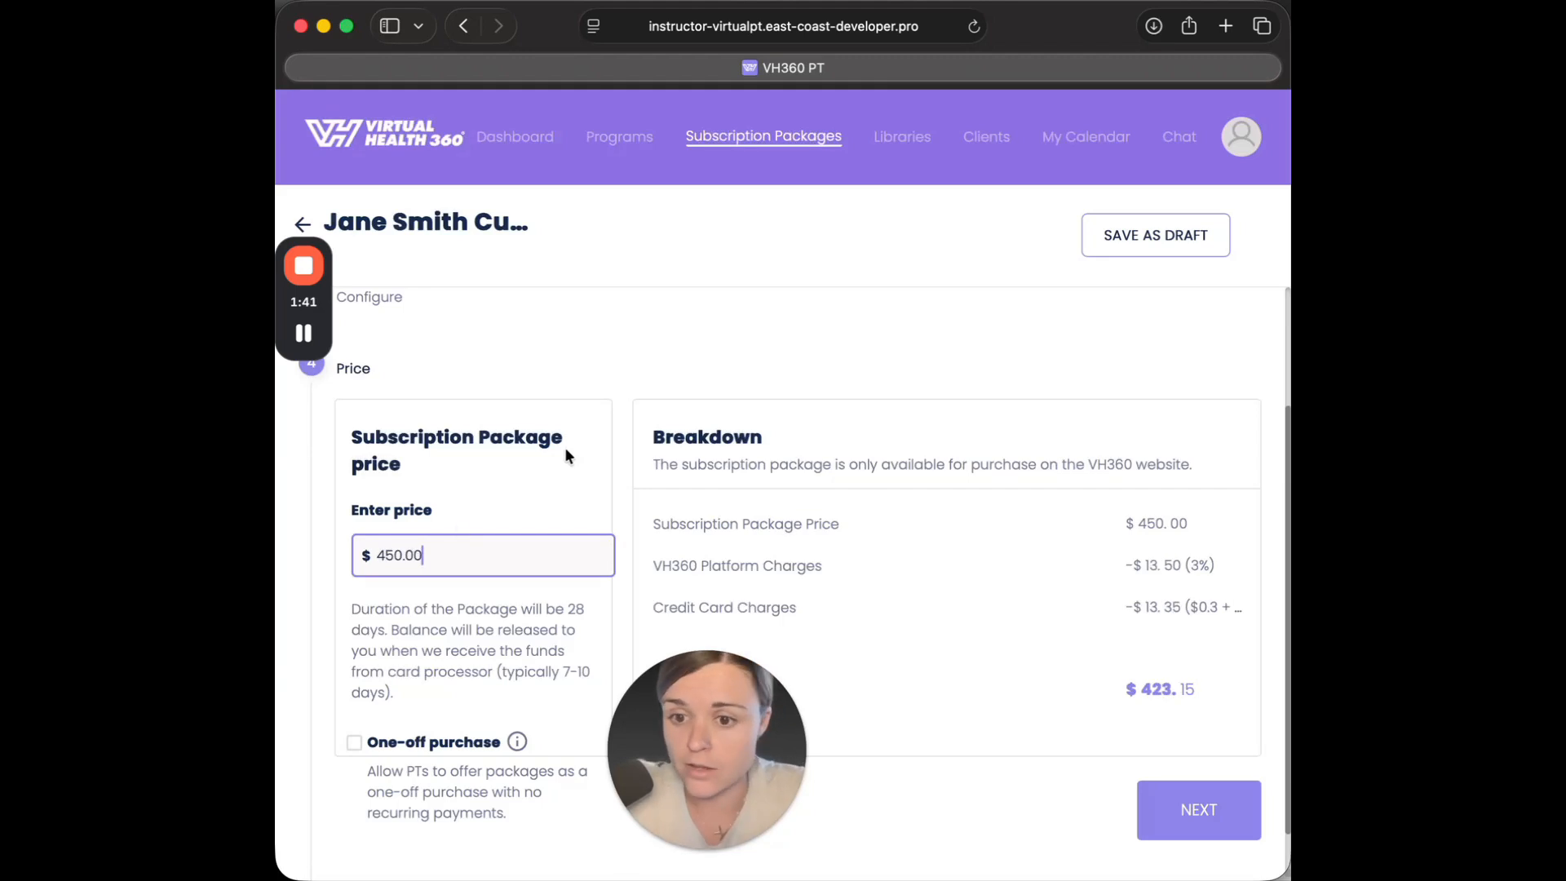
click(569, 448)
Review the package summary and publish the custom shoulder package.
scroll(854, 650, down, 3)
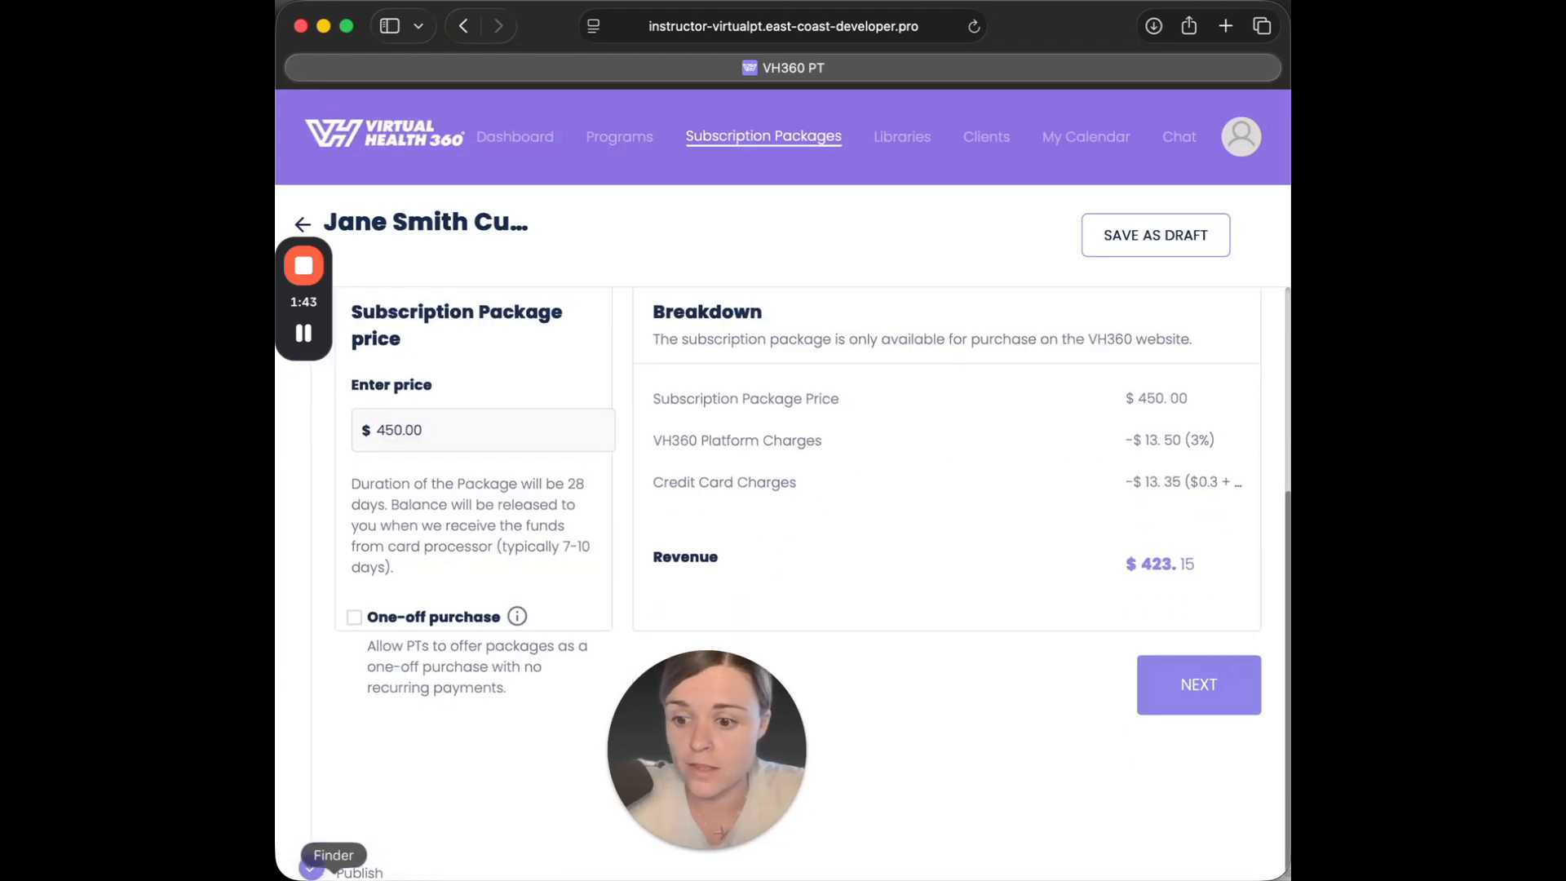
click(330, 863)
scroll(818, 519, down, 3)
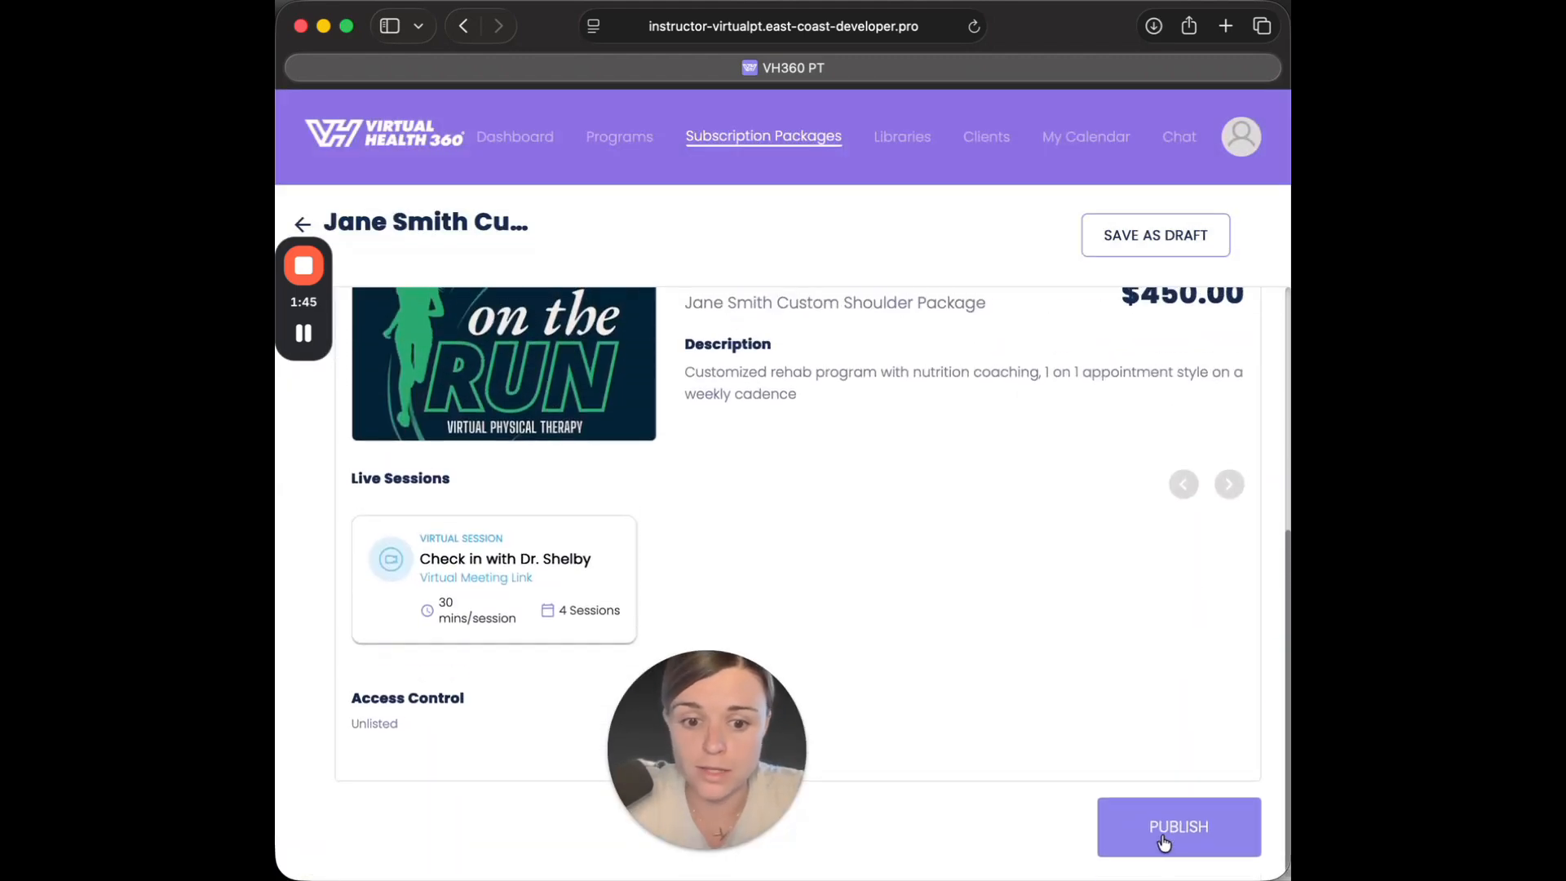
click(1163, 832)
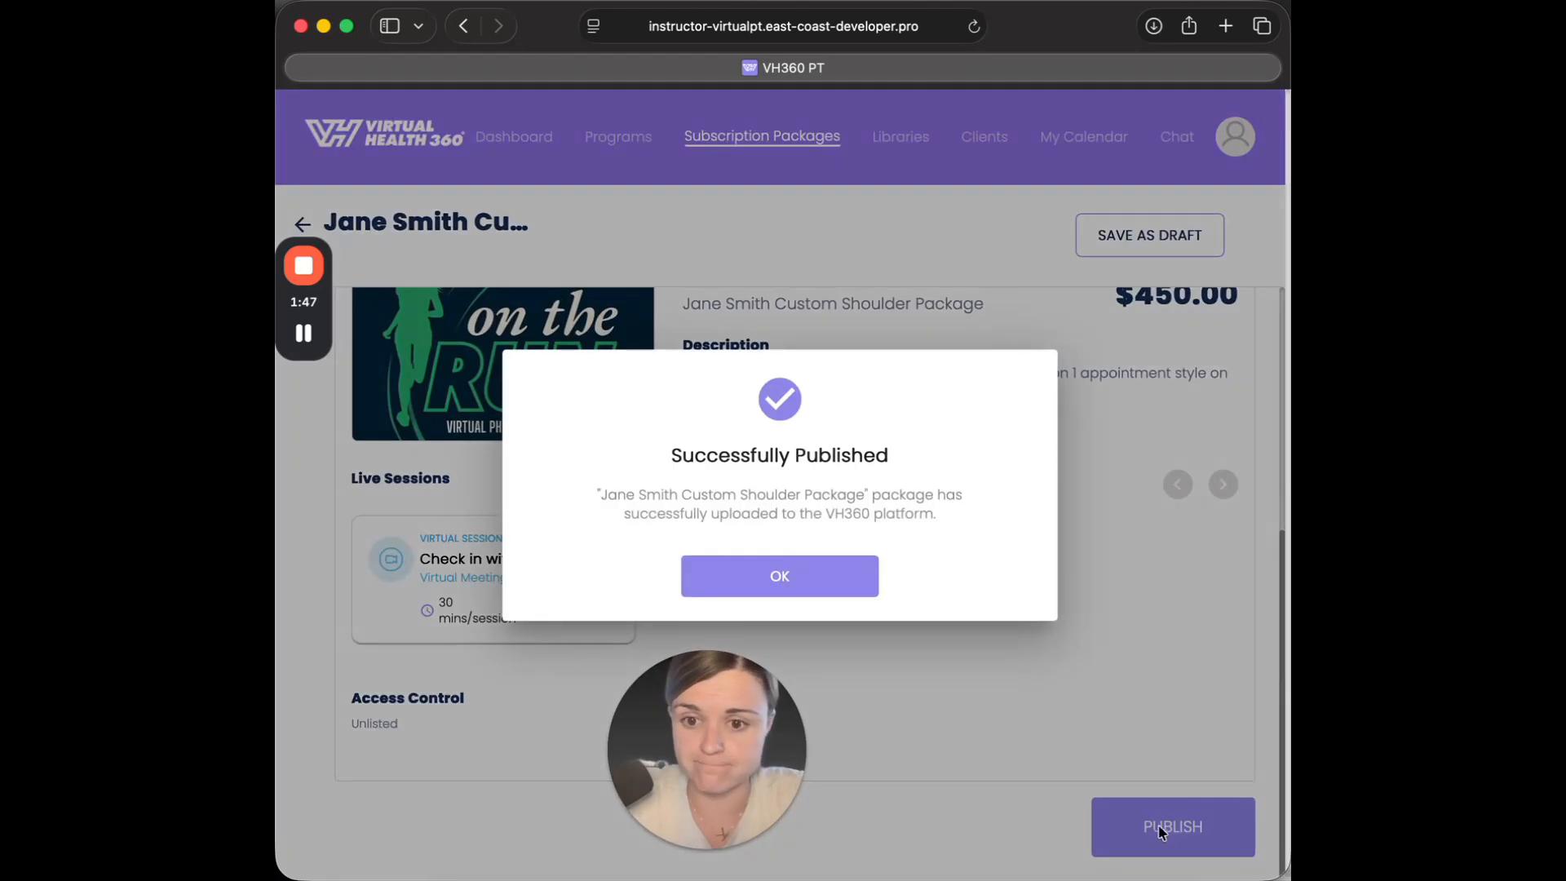
click(855, 575)
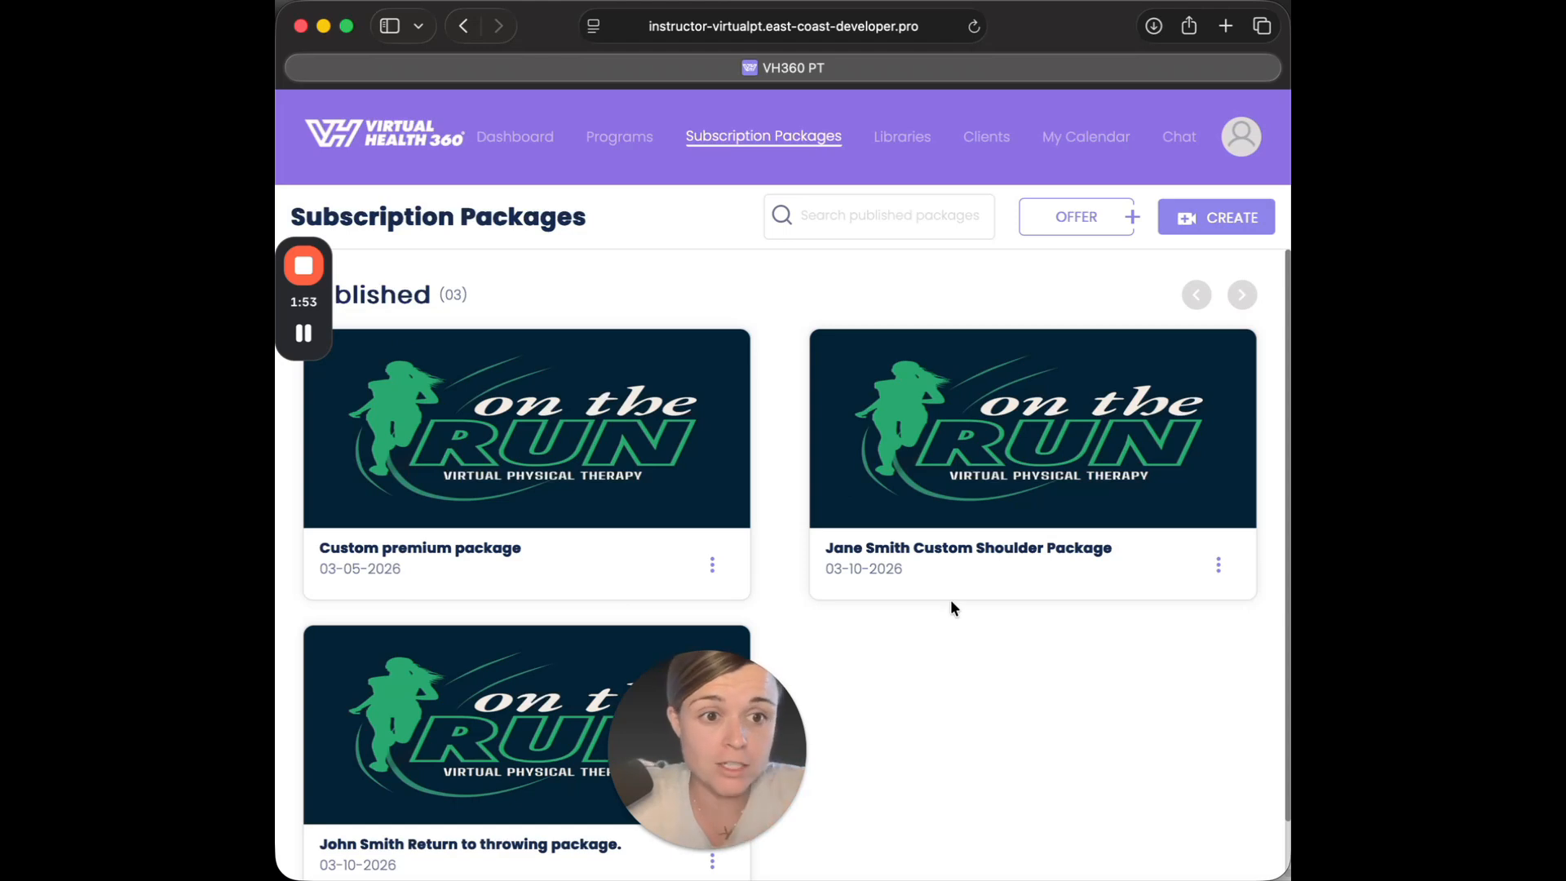
Copy the share link of the newly published custom shoulder package.
click(1219, 567)
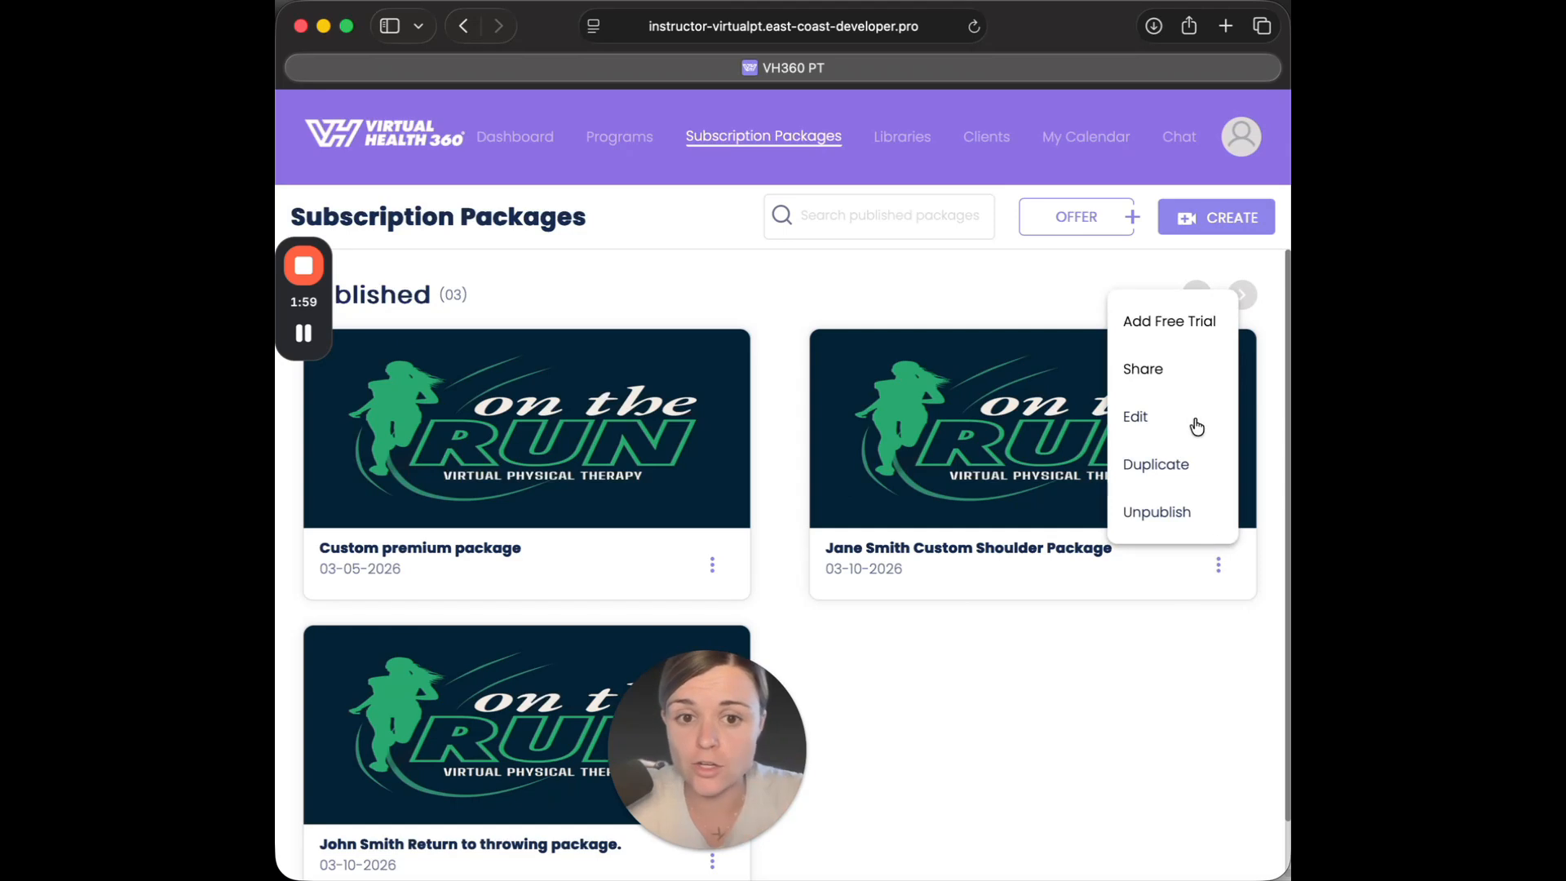
click(1150, 373)
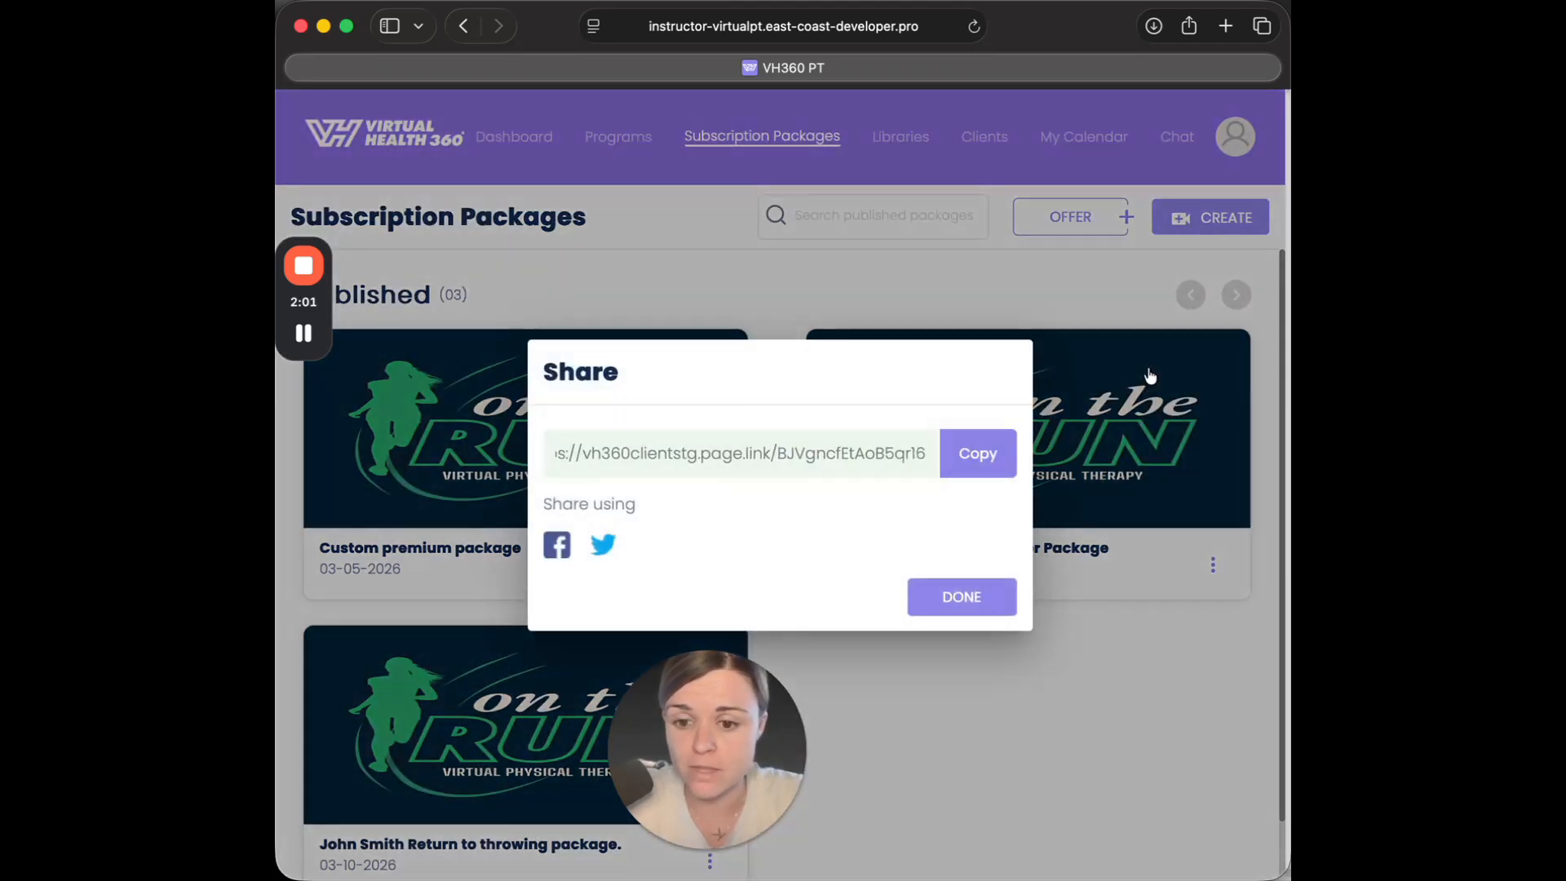
click(961, 459)
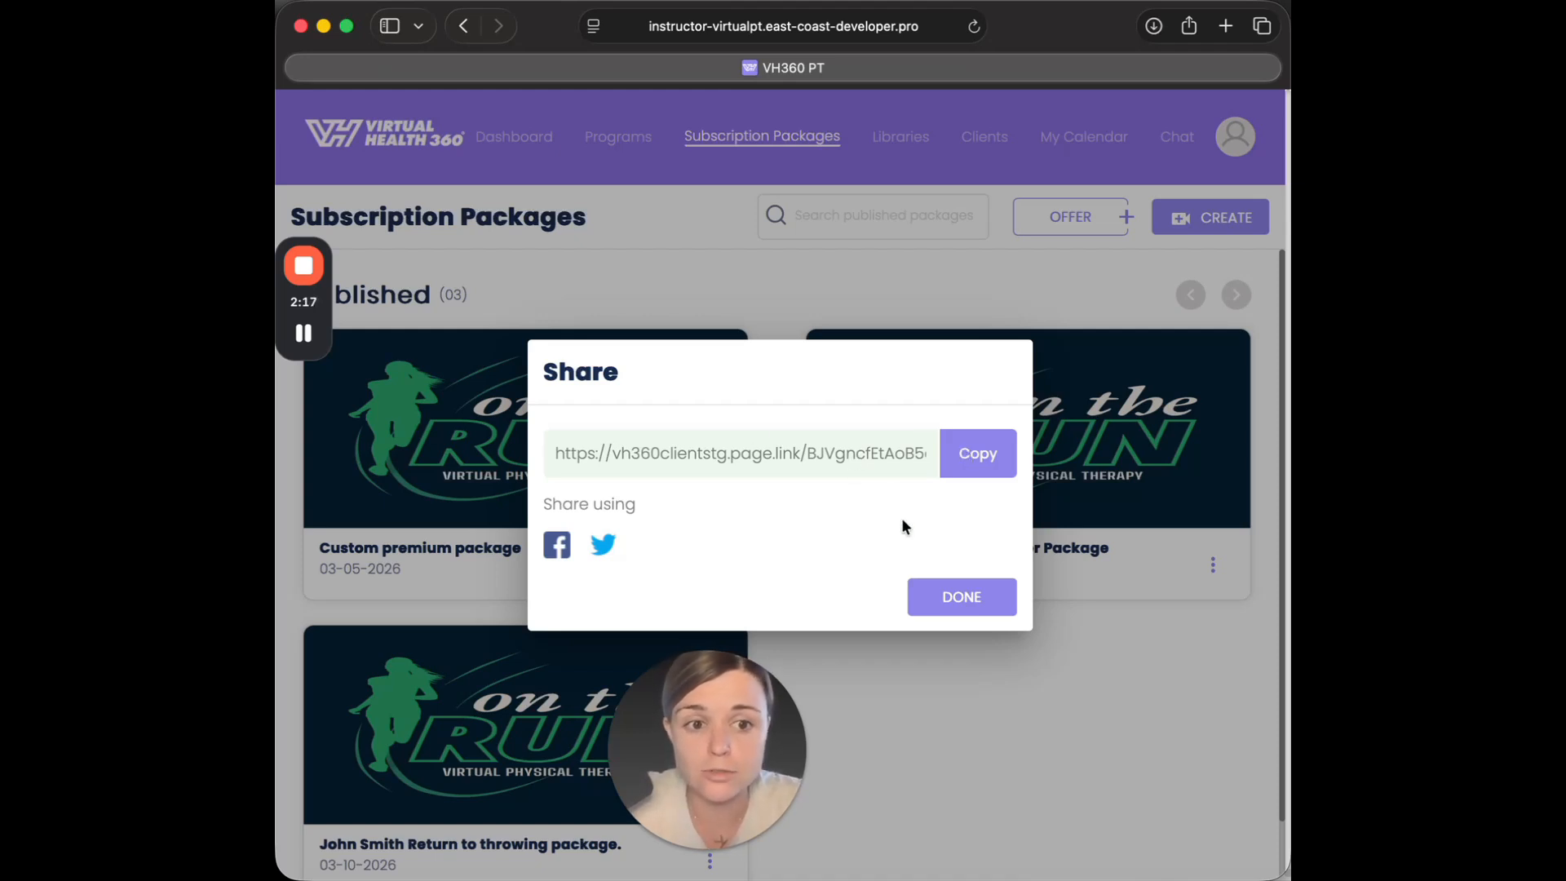
click(961, 464)
Open the copied package link in a new browser tab.
click(1226, 26)
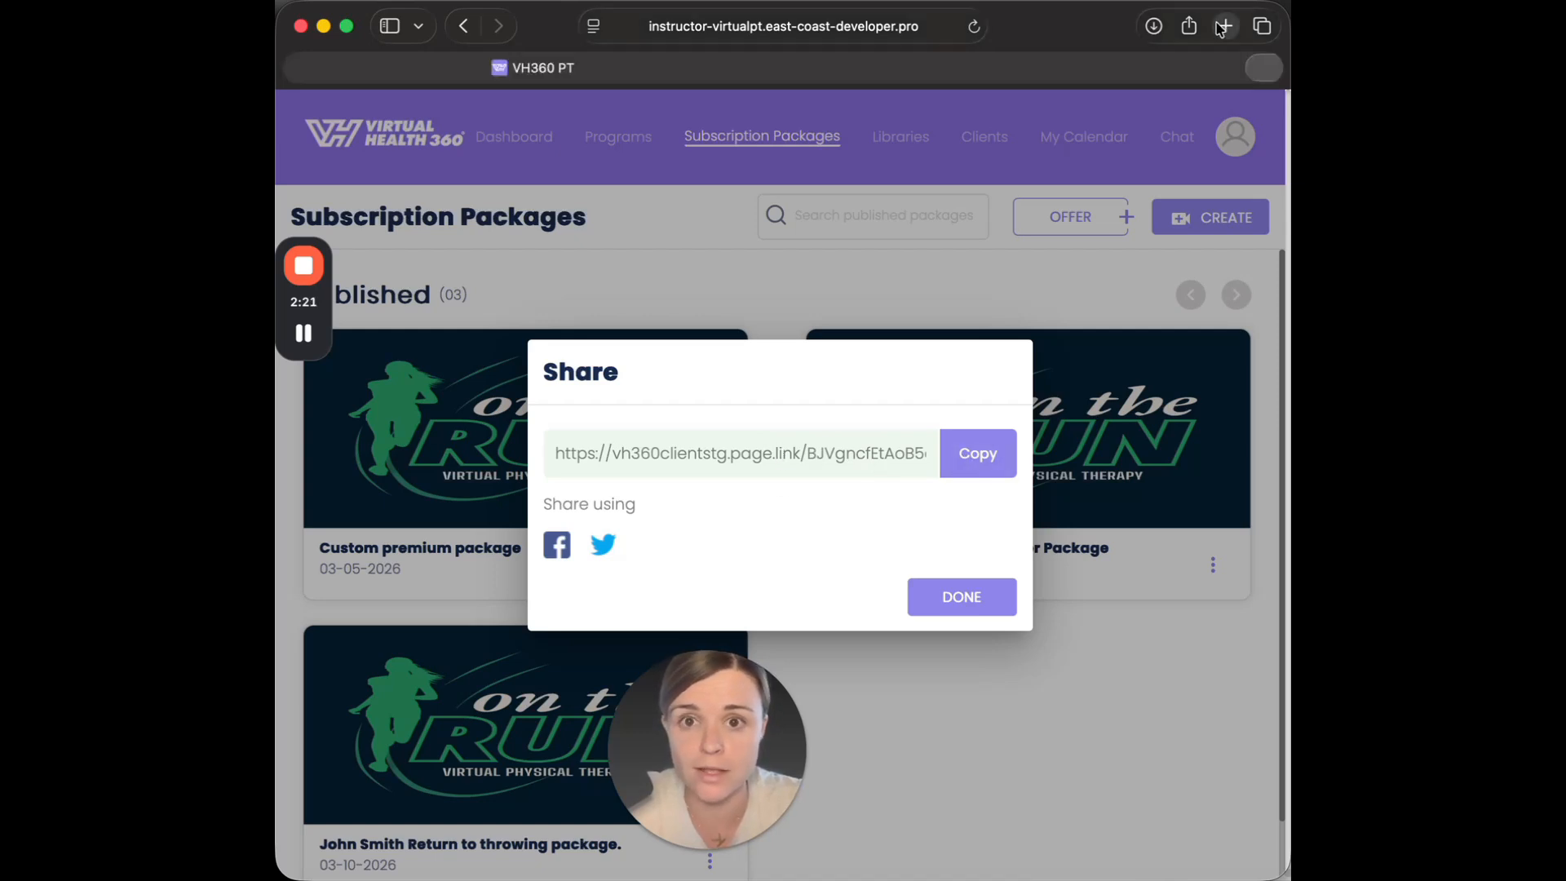
key(super+v)
key(Return)
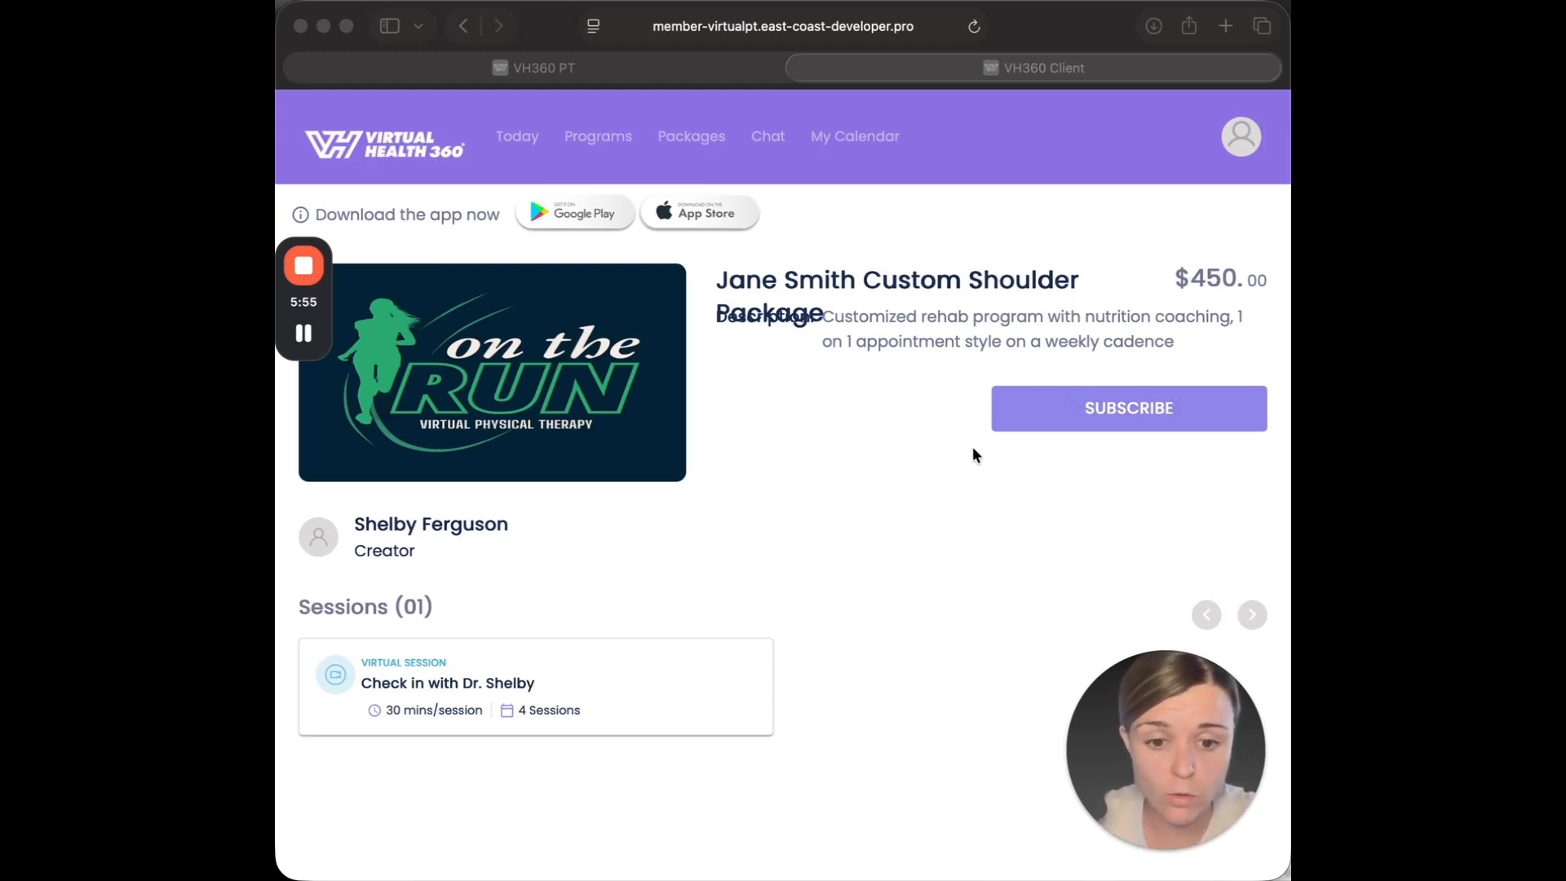
Start subscribing to the package and examine the checkout form's payment and contact fields.
click(1152, 408)
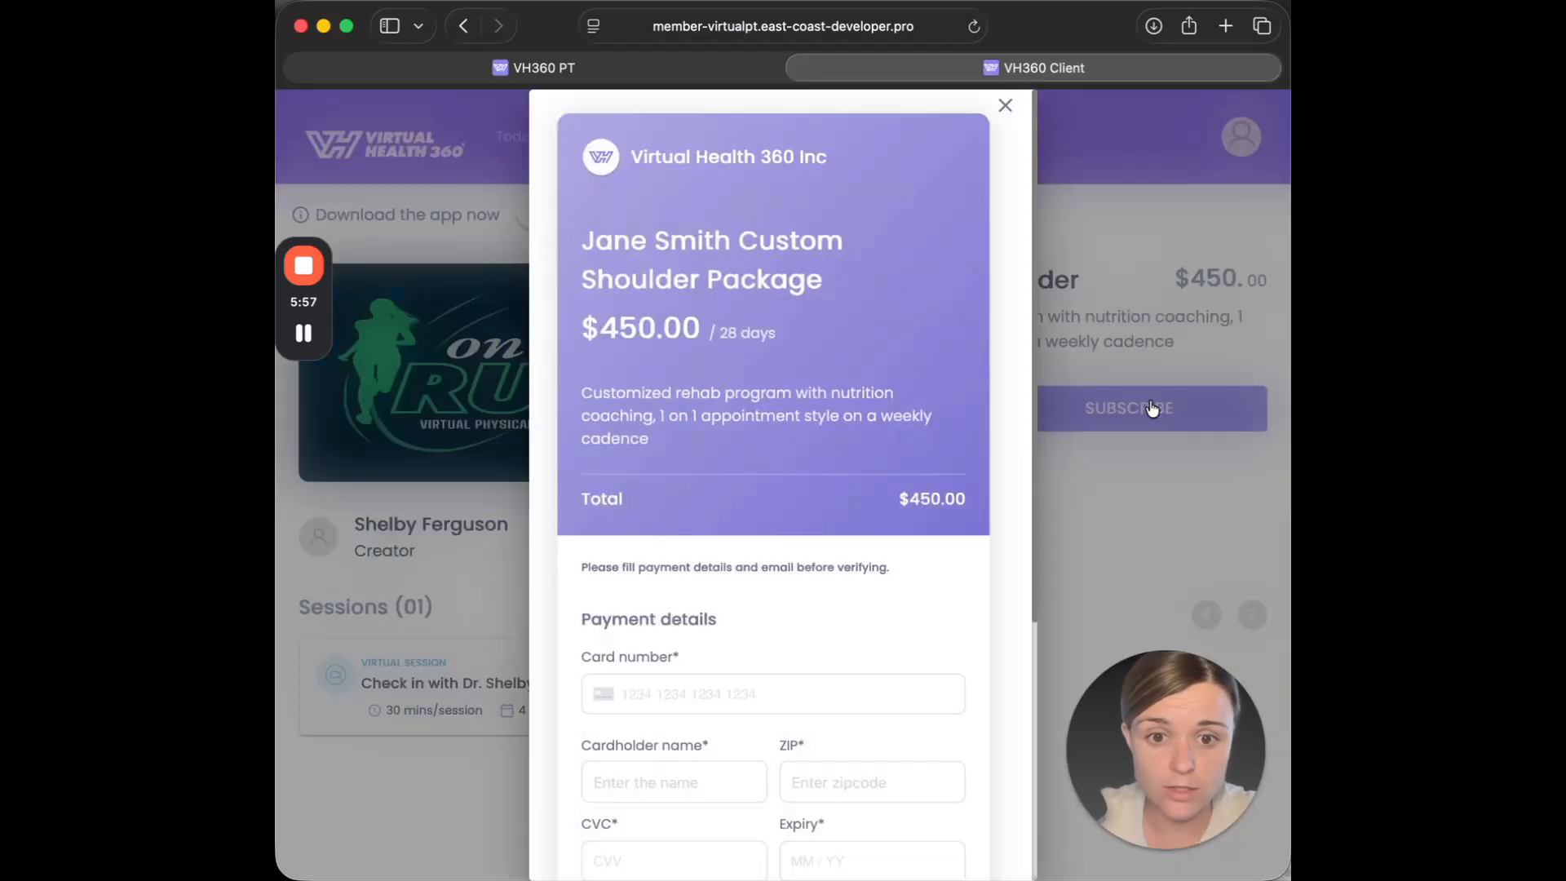
scroll(791, 455, down, 5)
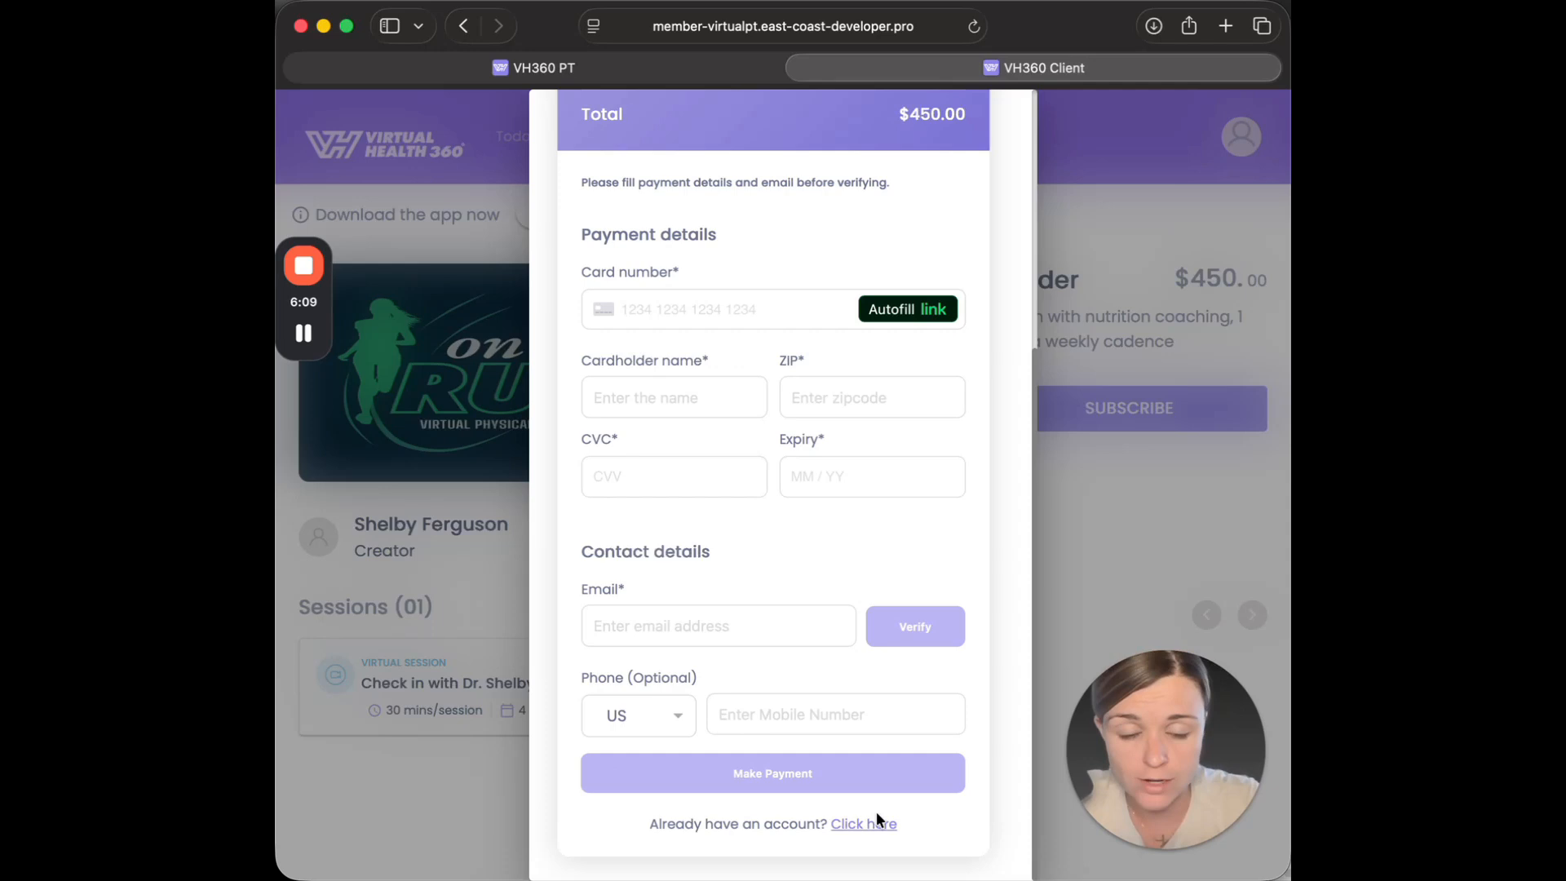
scroll(880, 476, up, 2)
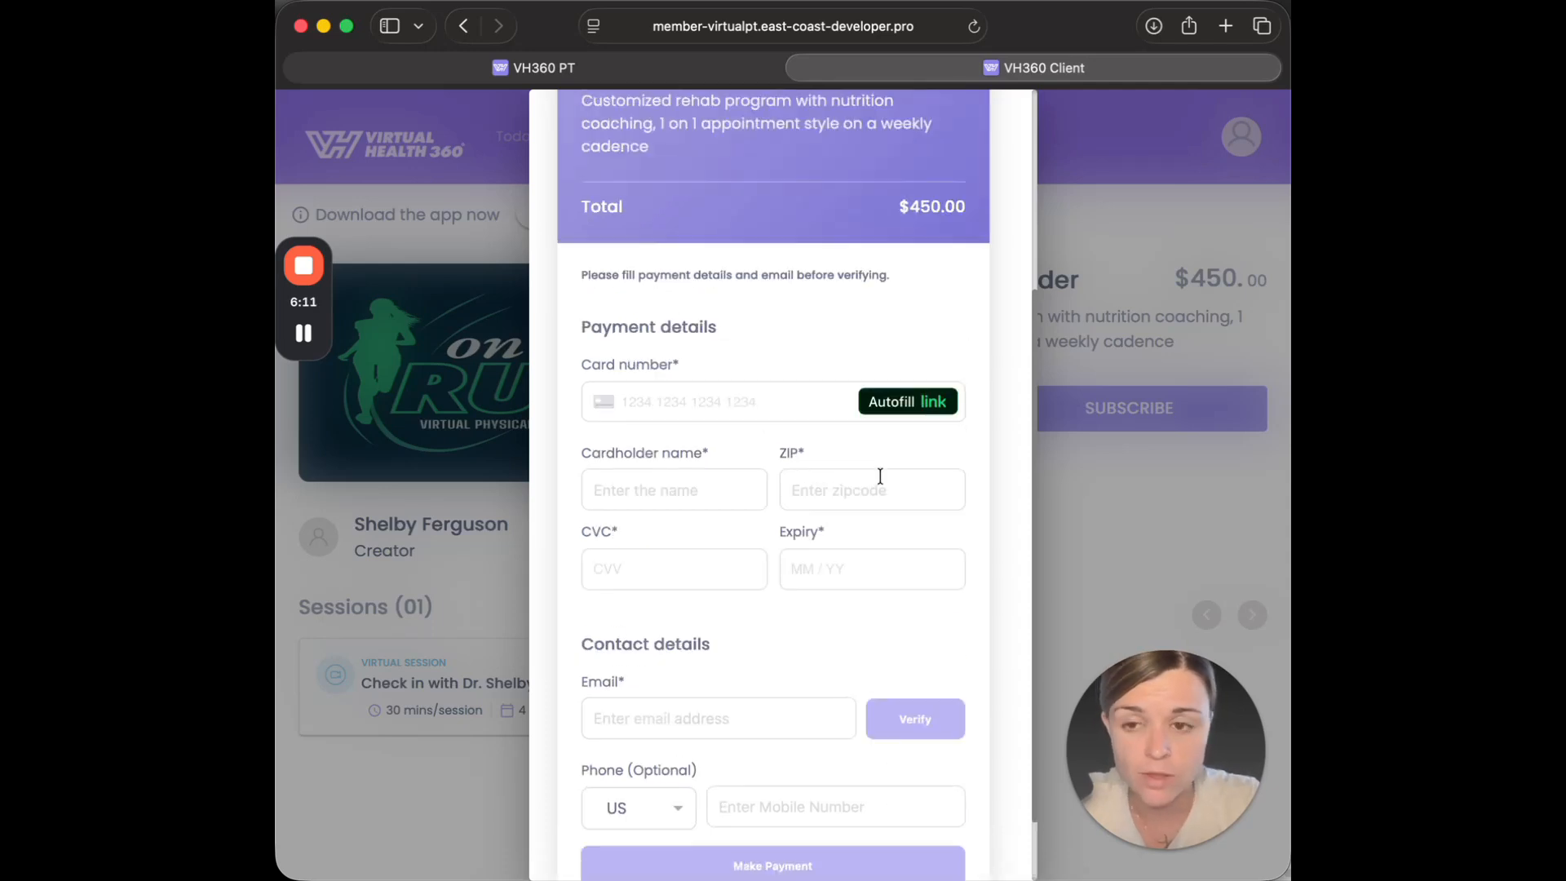
scroll(880, 477, up, 4)
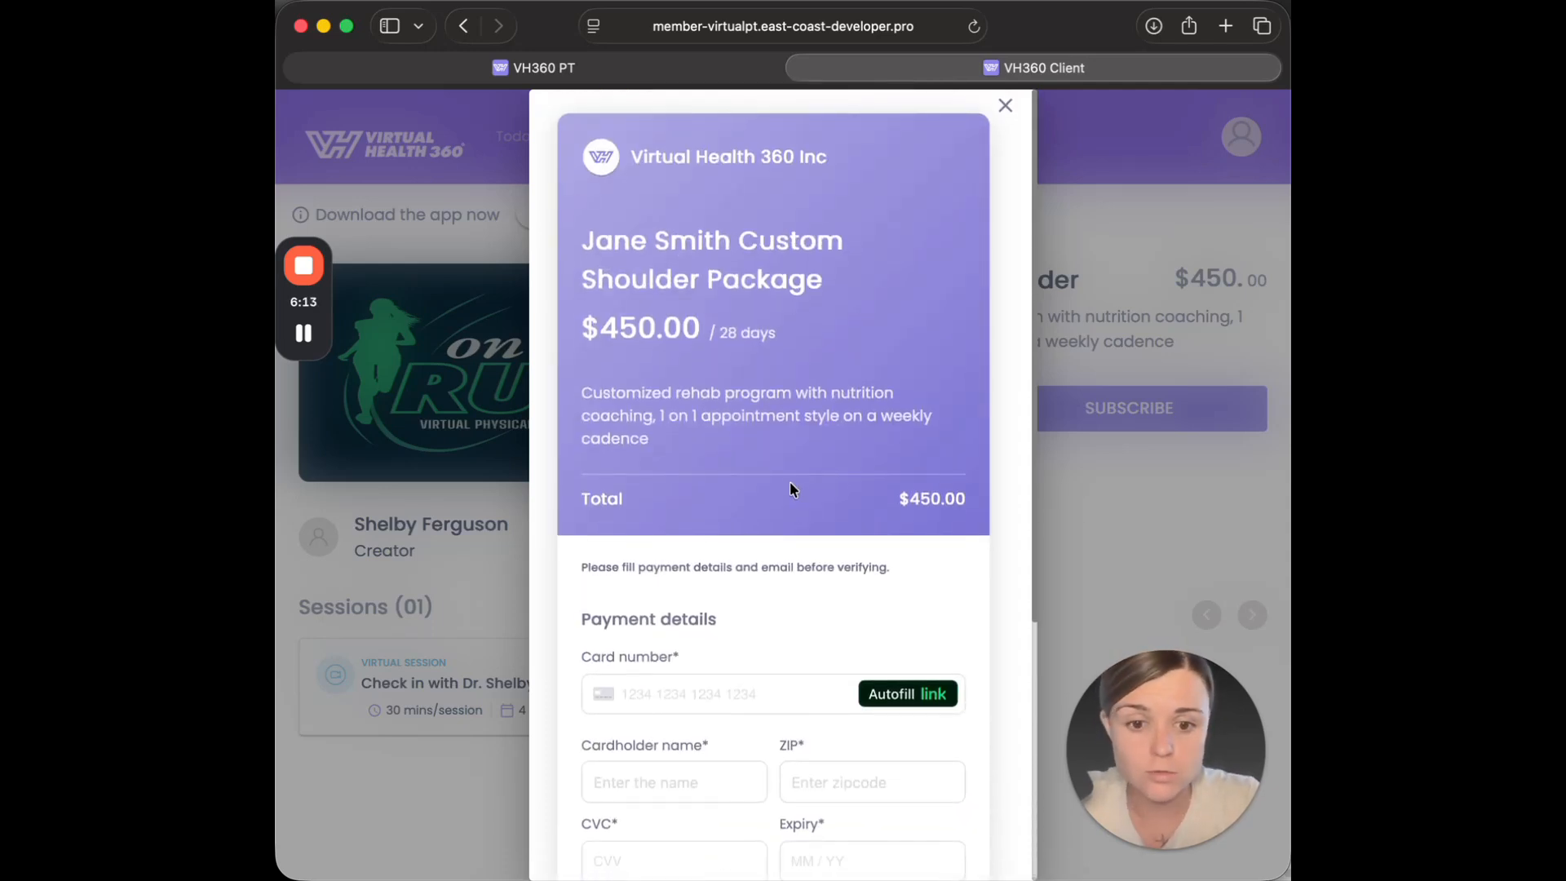
Enter the card number in the payment details of the package checkout, replacing any mistyped number.
scroll(710, 555, down, 2)
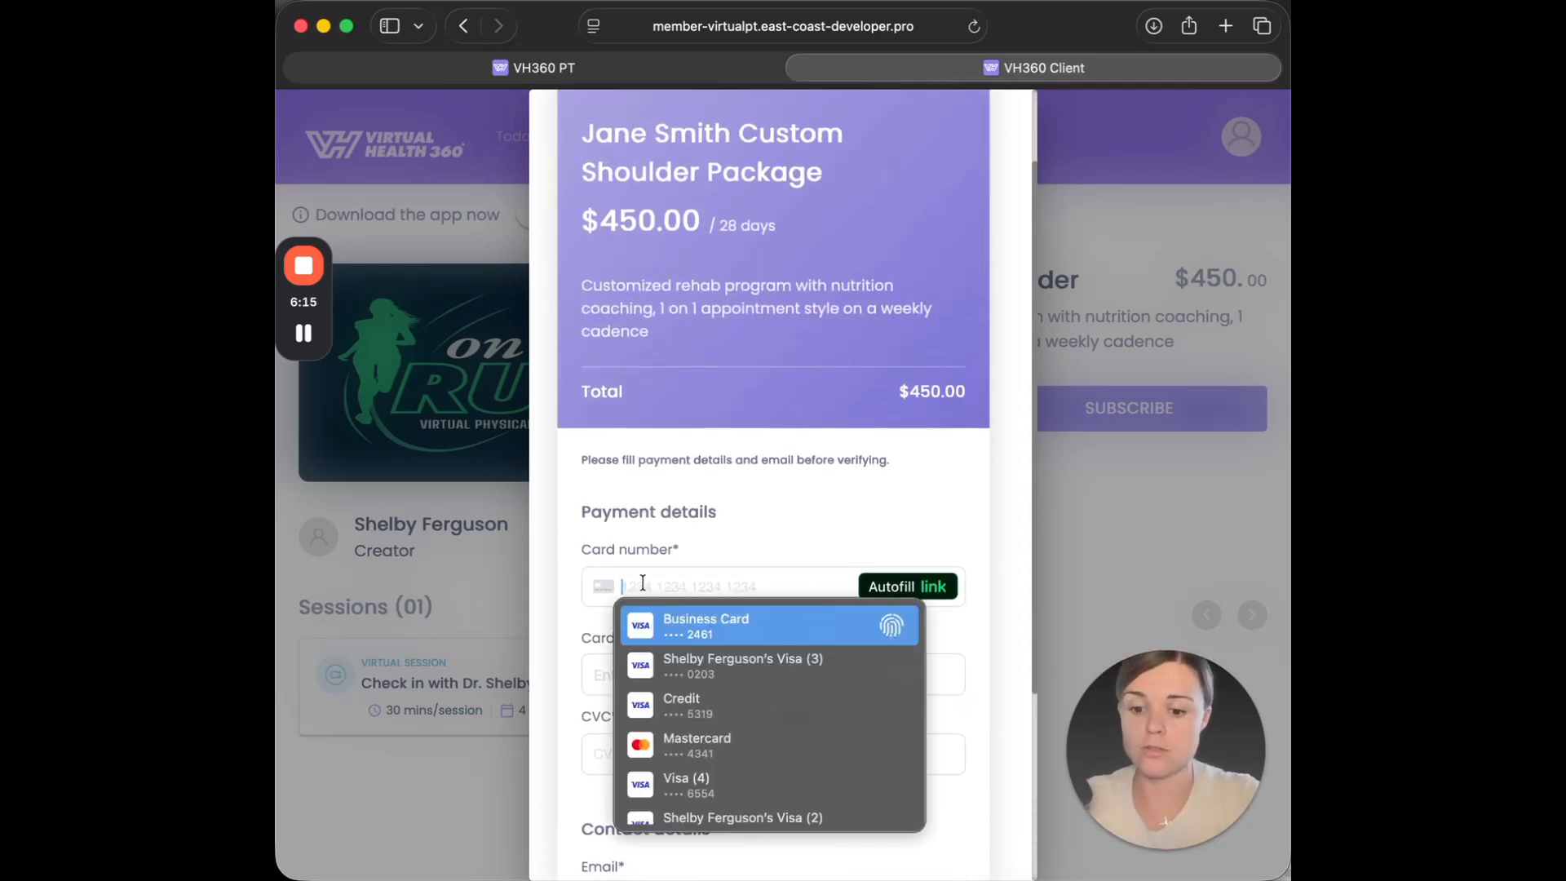
text(4244 2)
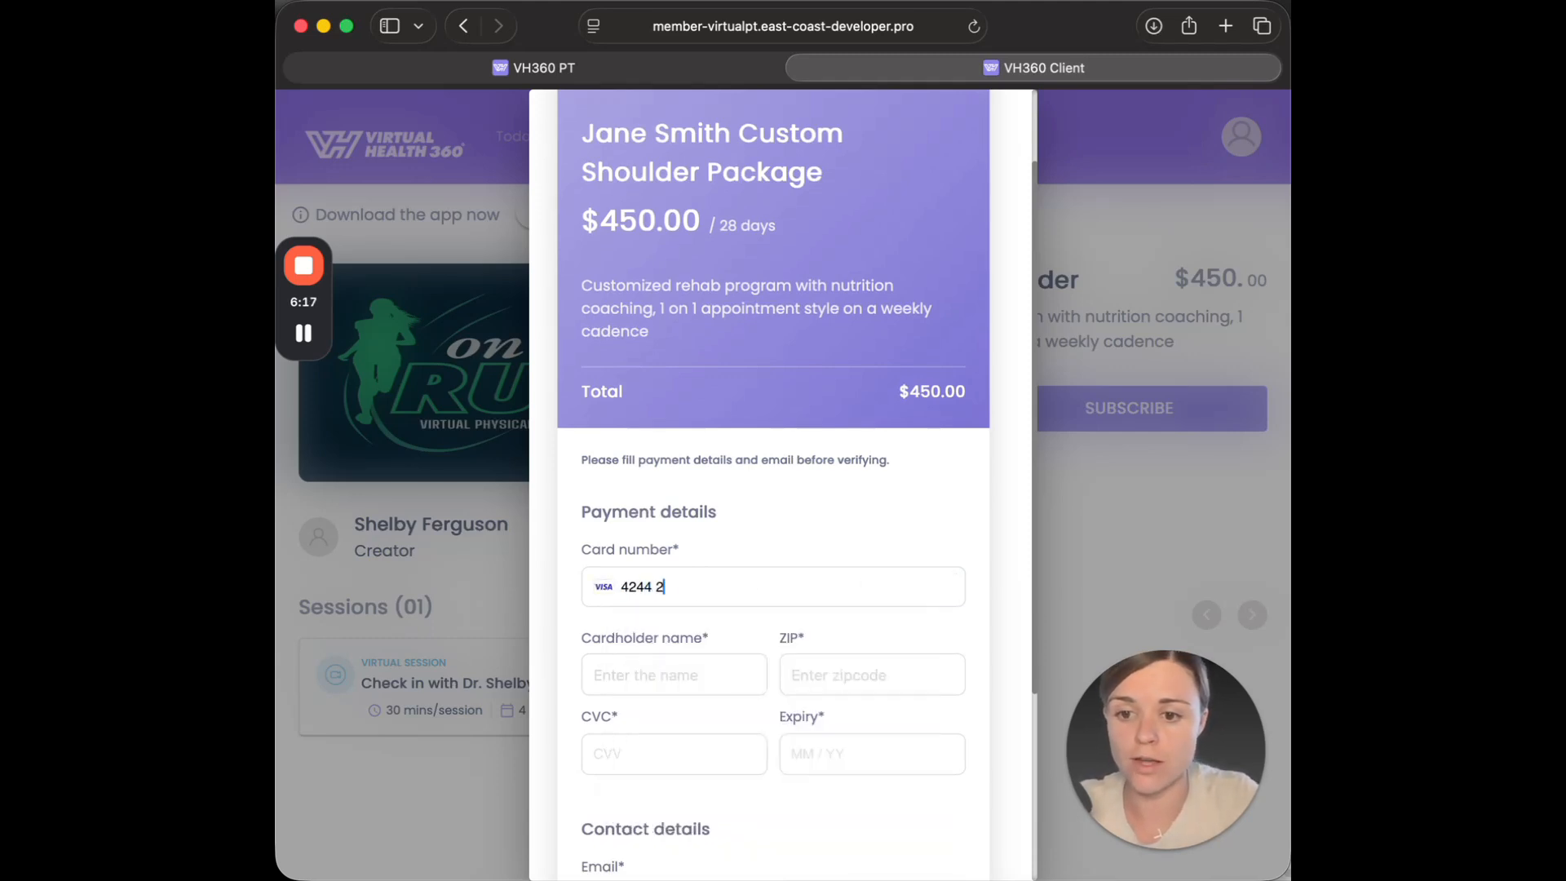
text(442 4242 4224)
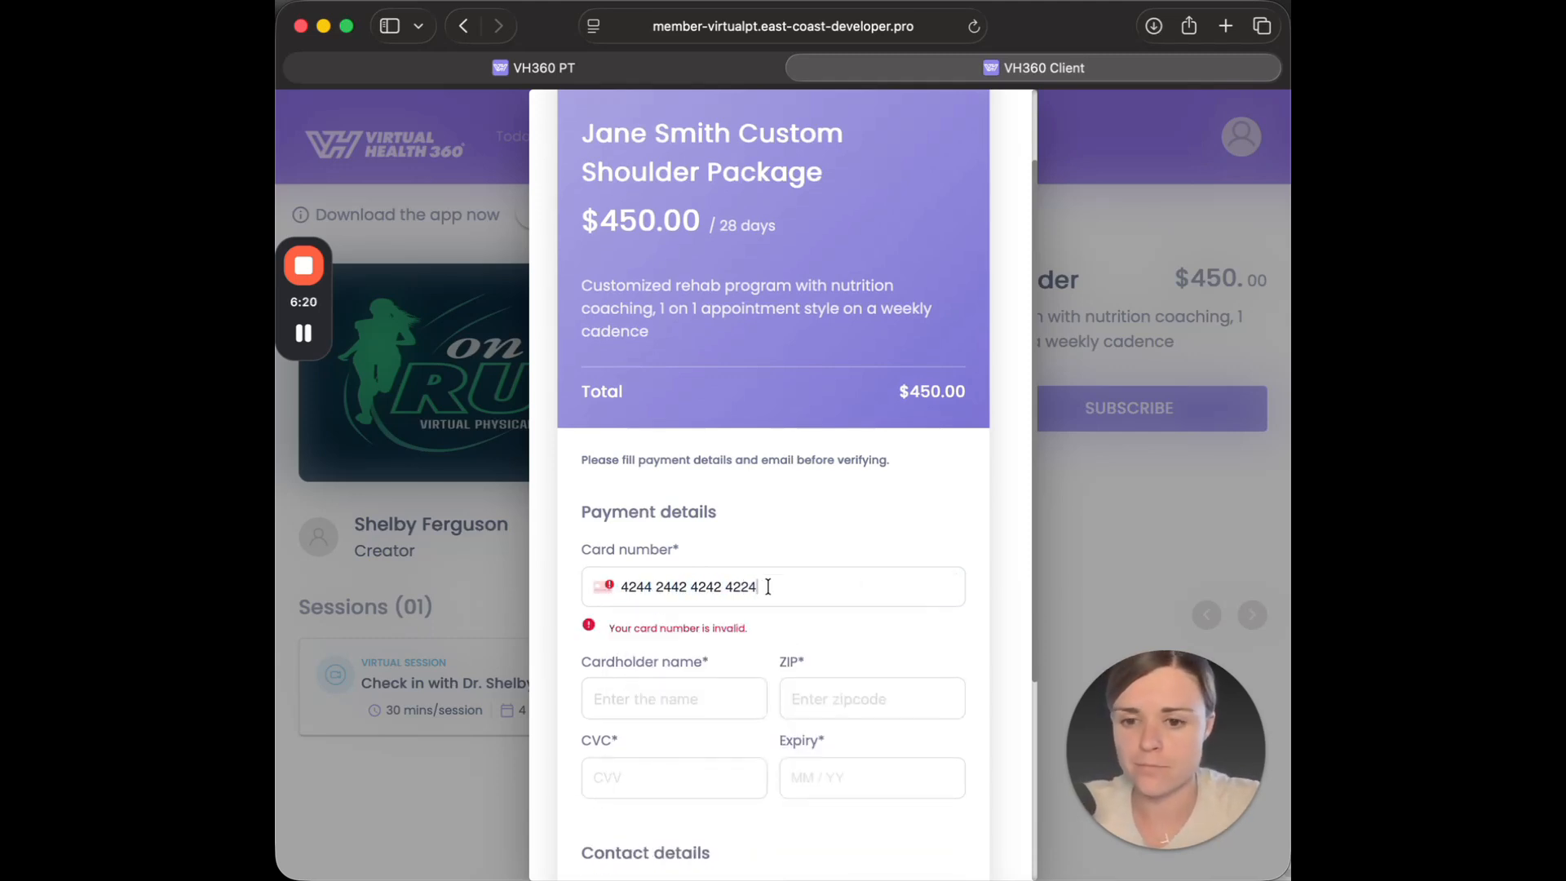
key(super+a)
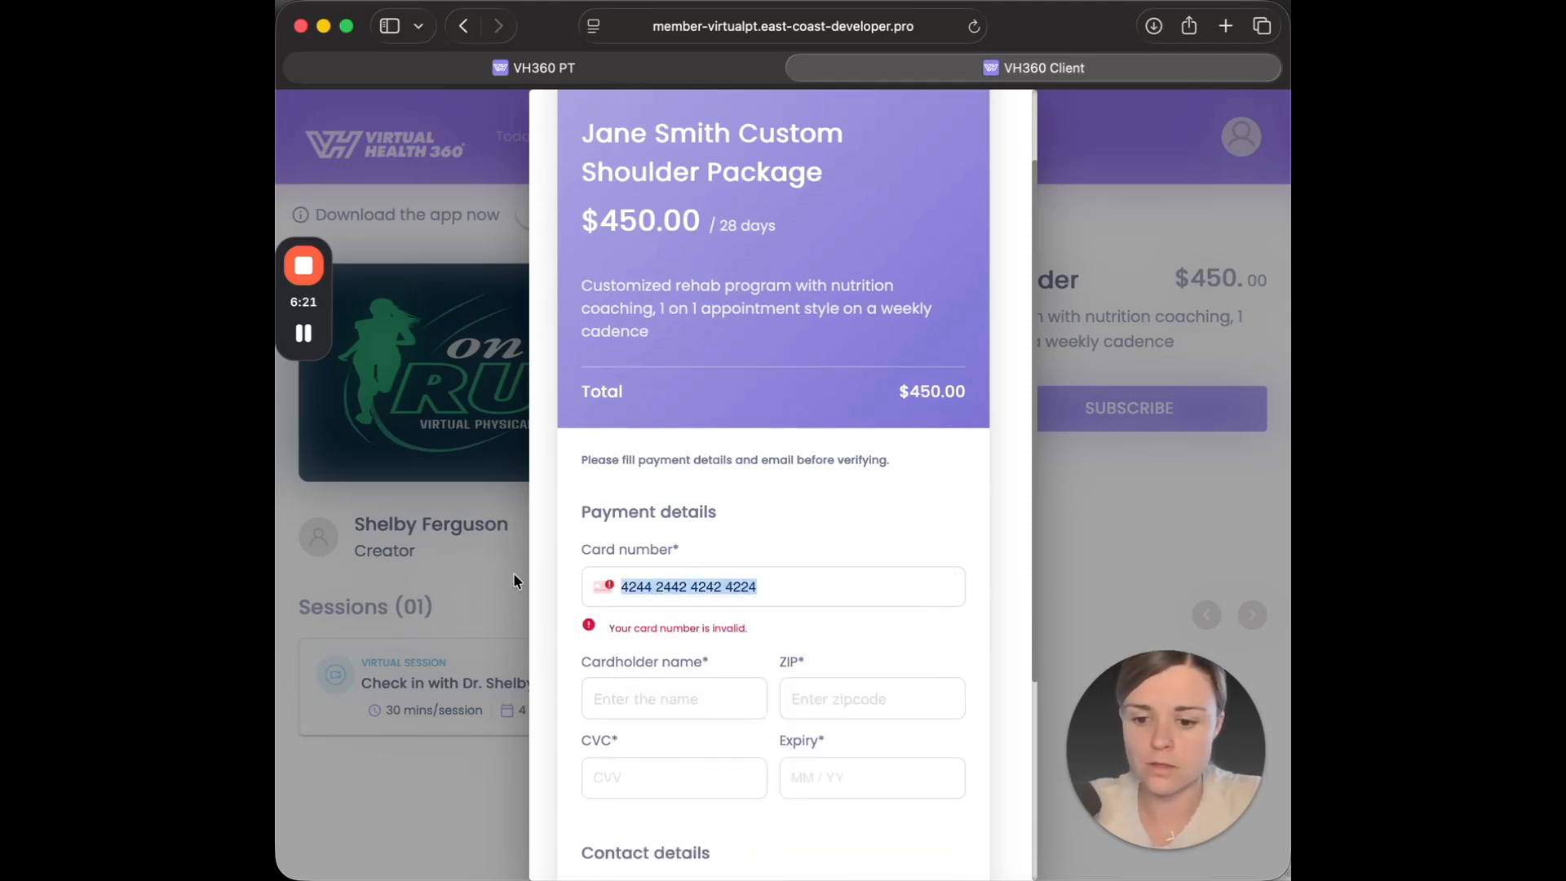
text(4242 4242 4242 424)
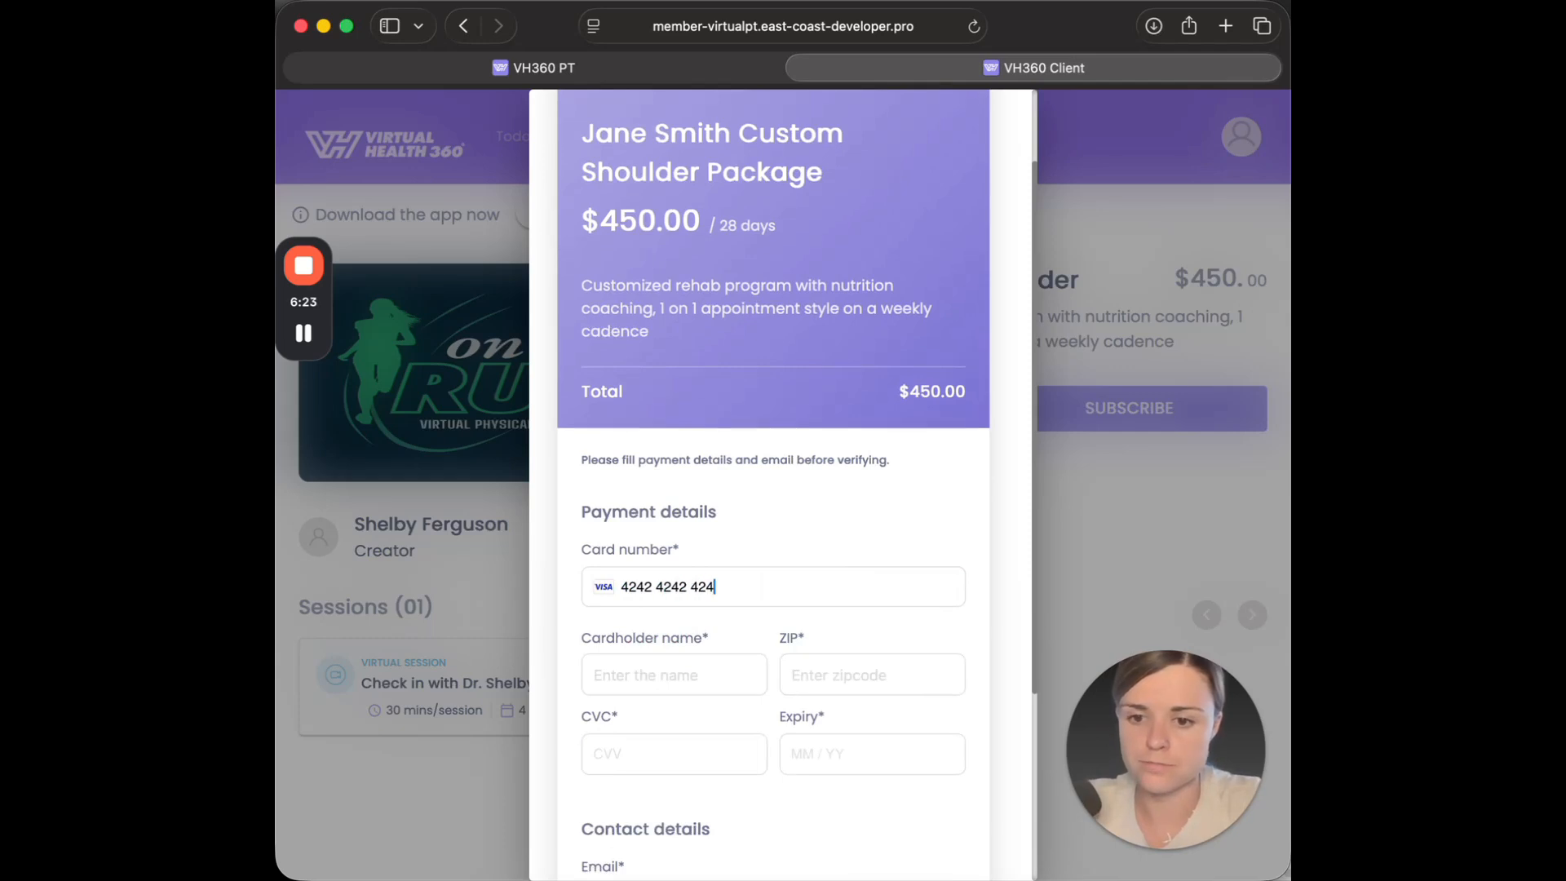
text(2)
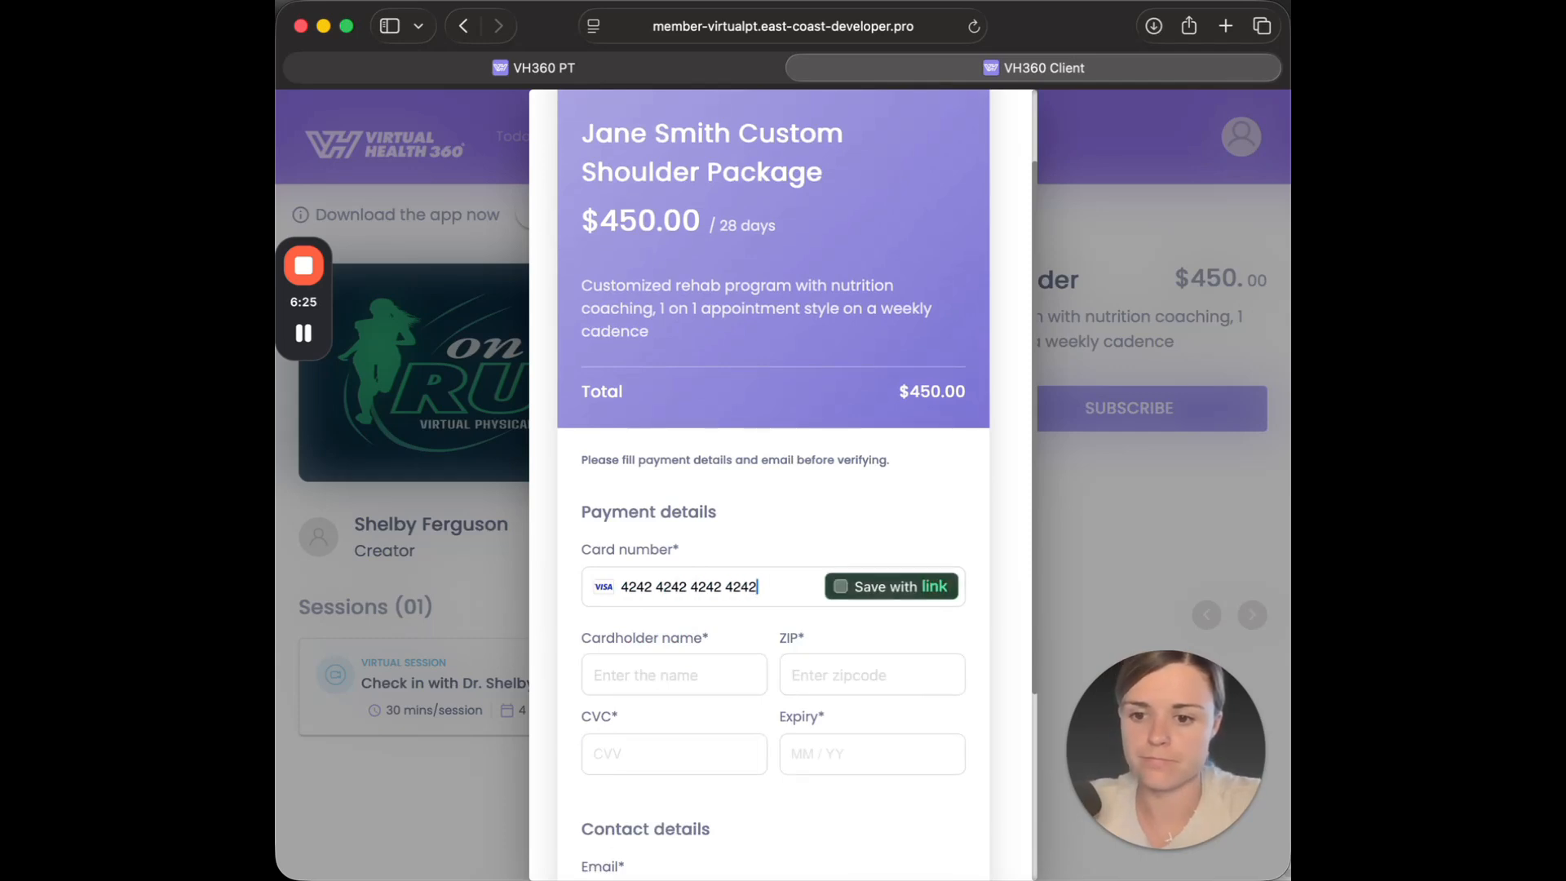
Fill in the cardholder name, ZIP code, CVC and expiry date in the payment details.
click(664, 659)
text(Jane Smith)
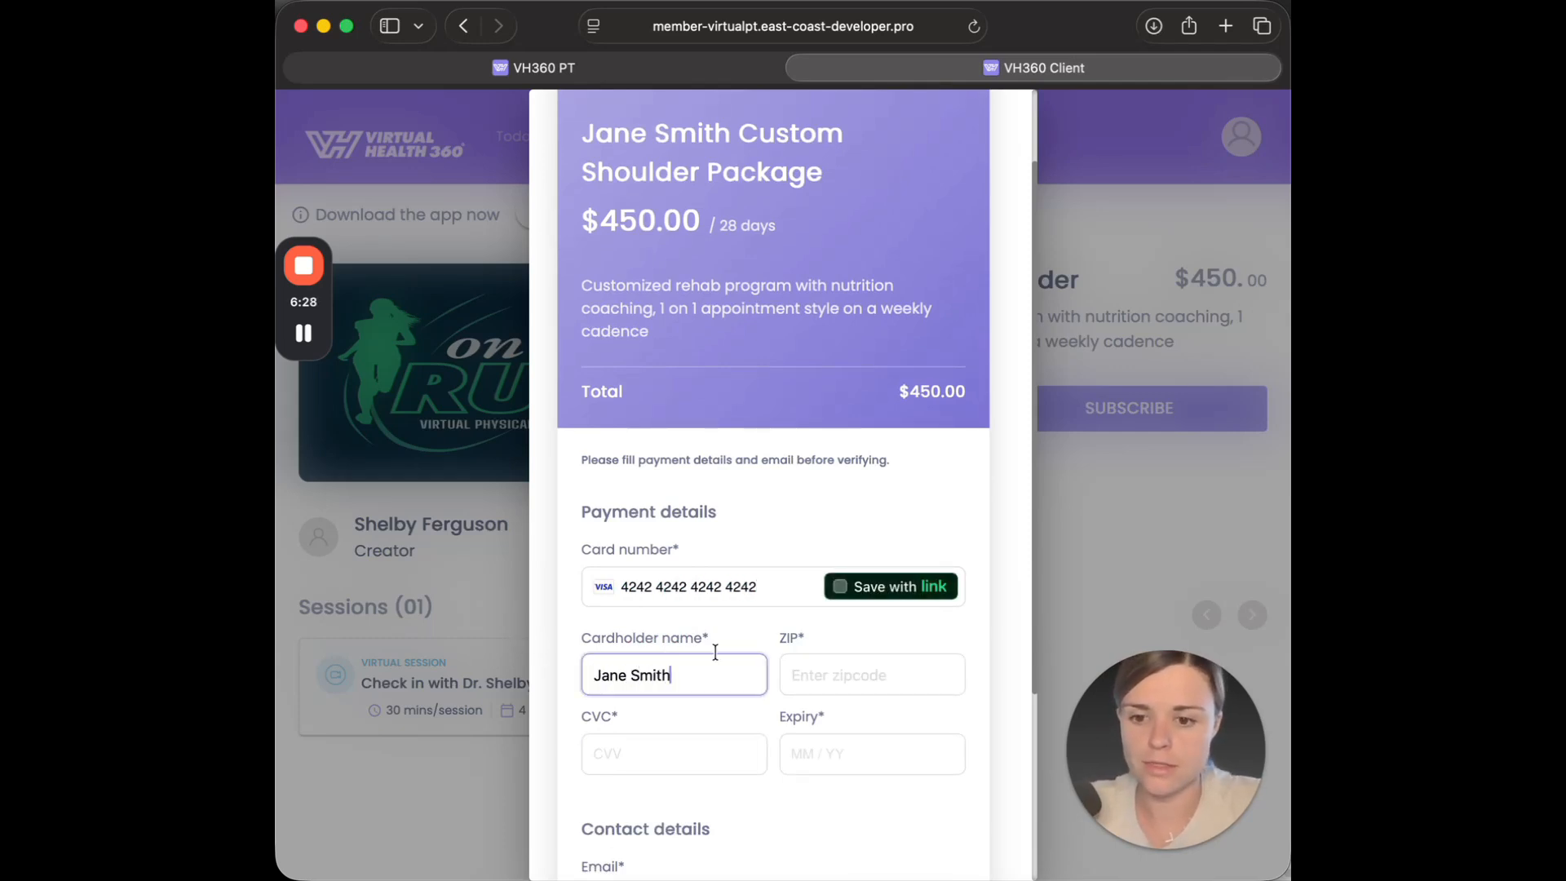
click(857, 674)
text(12134)
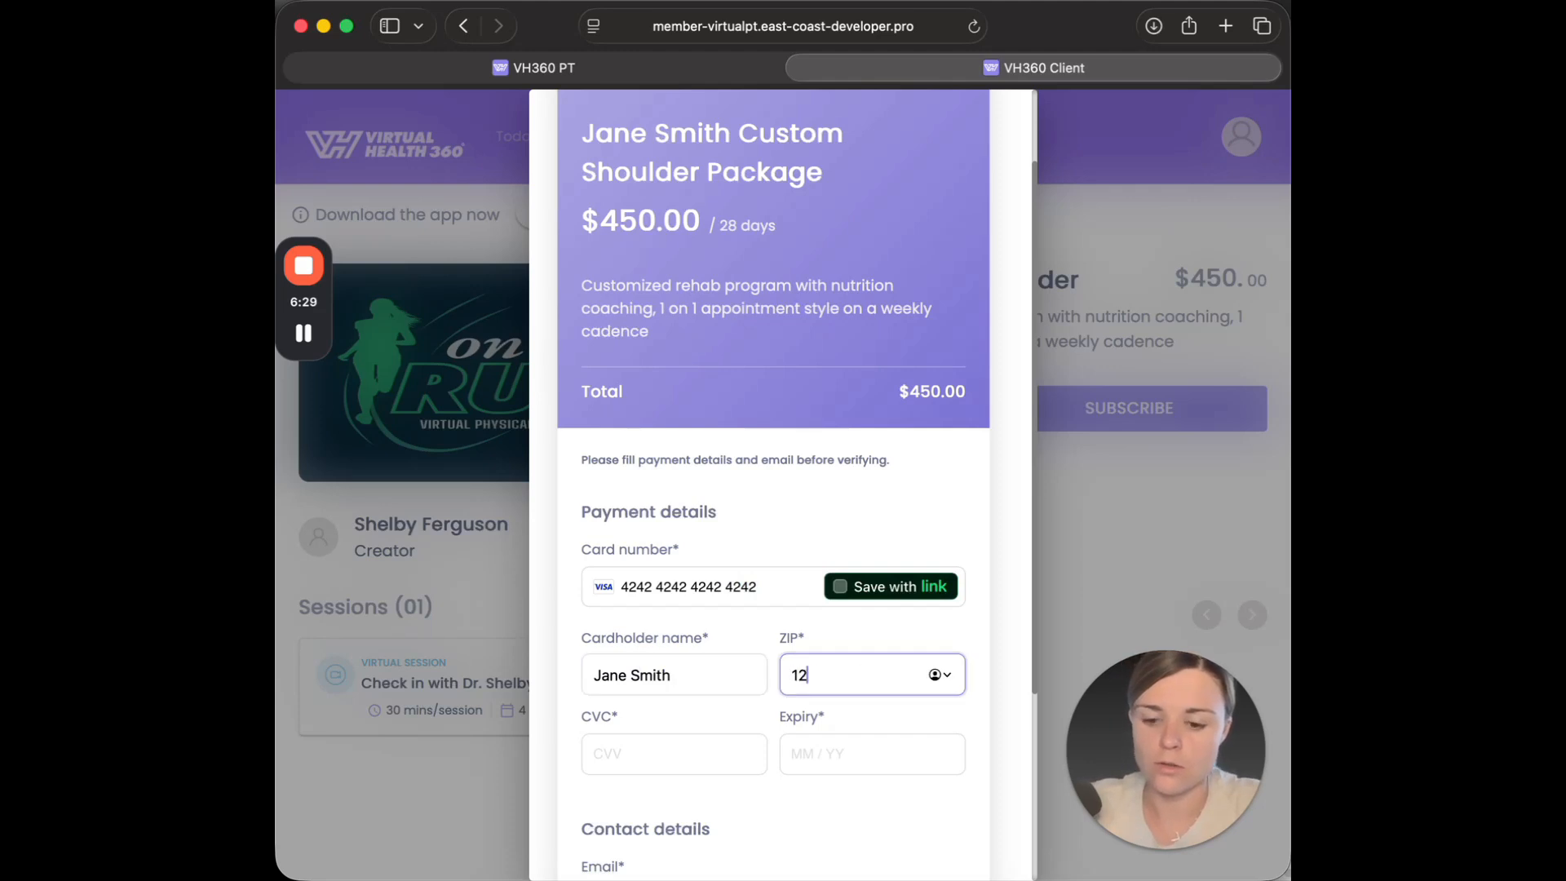
click(668, 759)
text(123)
click(846, 741)
text(1029)
Fill in the client's e-mail in the contact details and request its verification.
scroll(846, 742, down, 3)
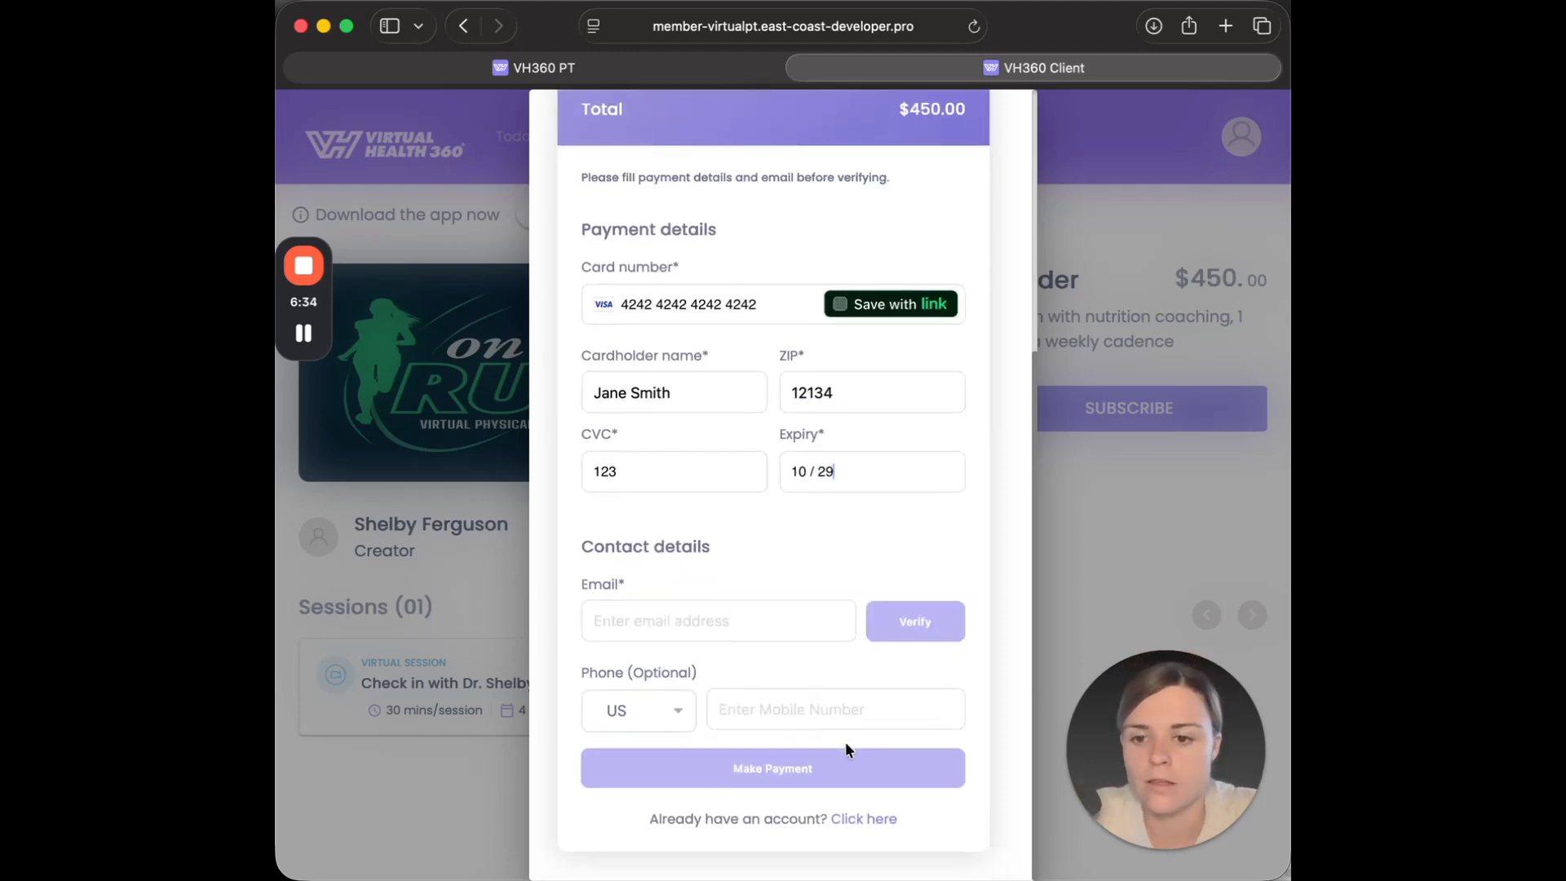
click(670, 629)
click(695, 576)
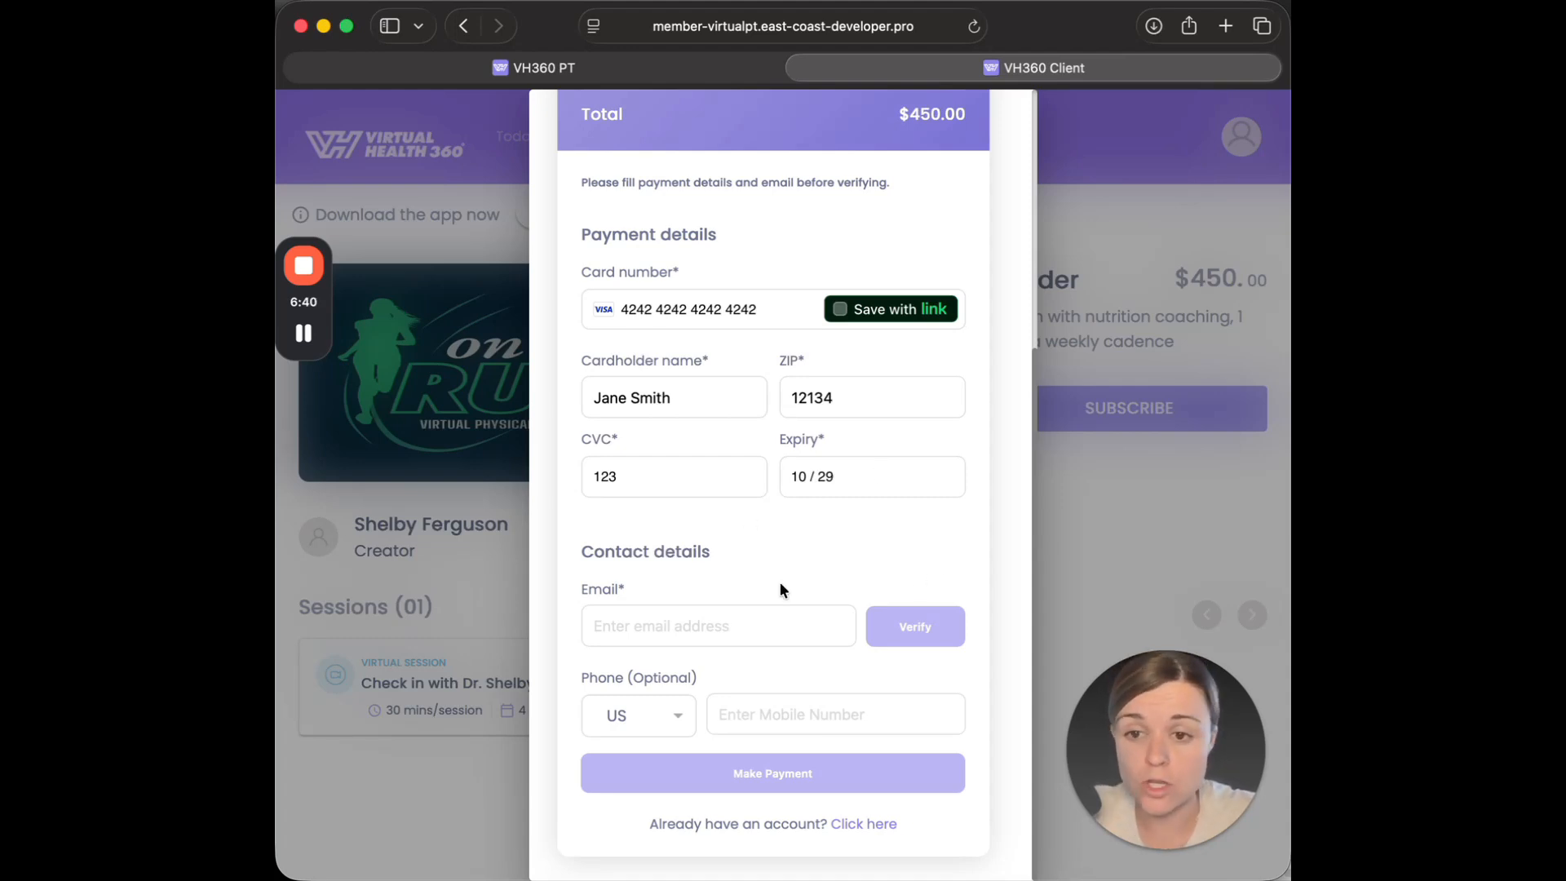
click(648, 629)
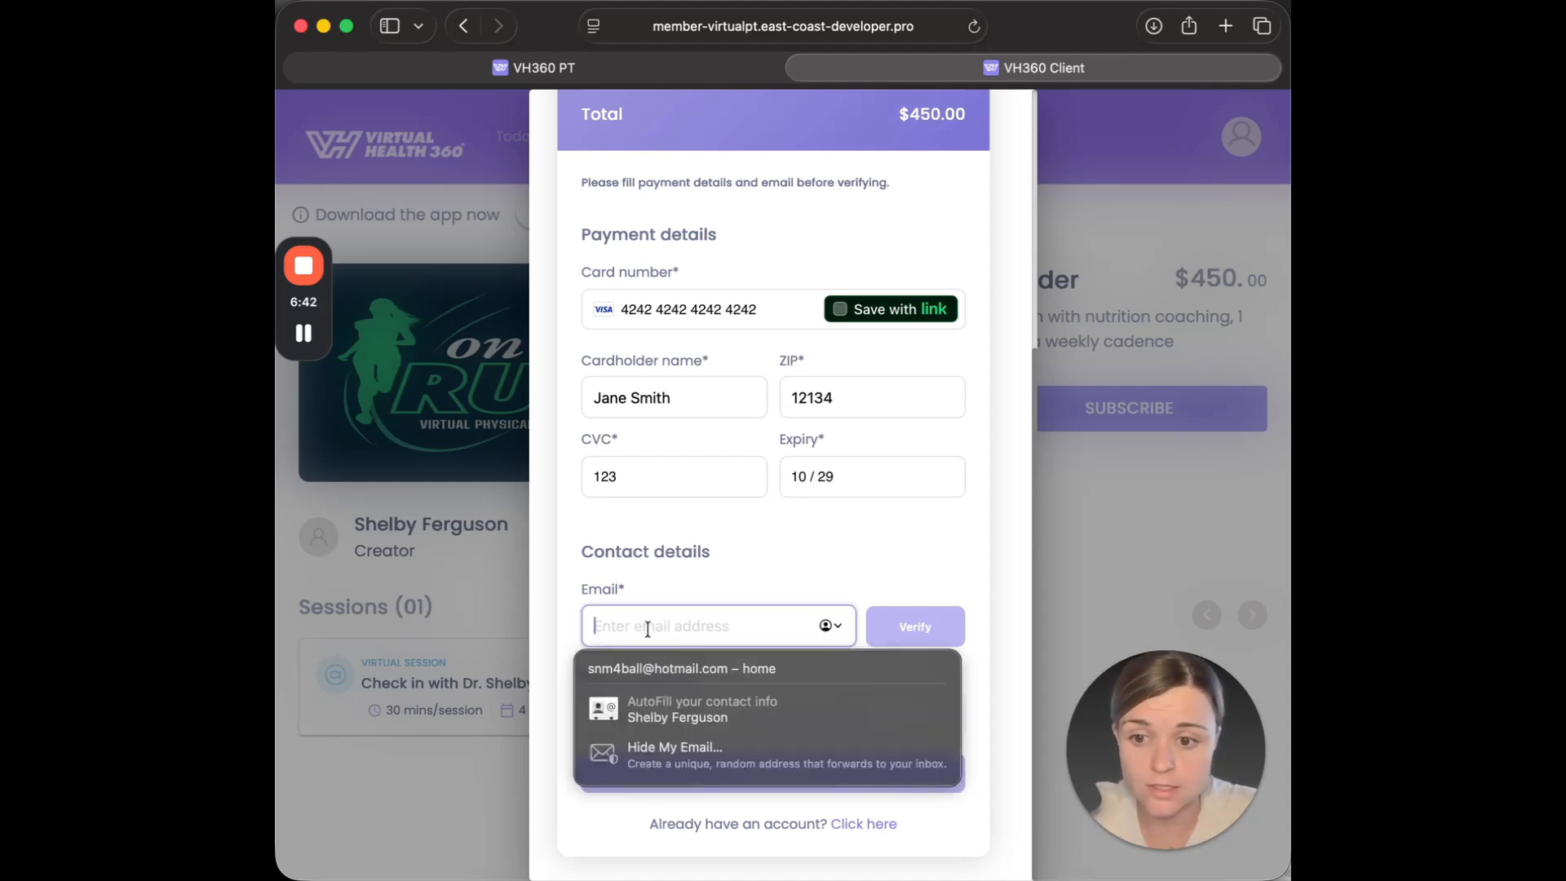
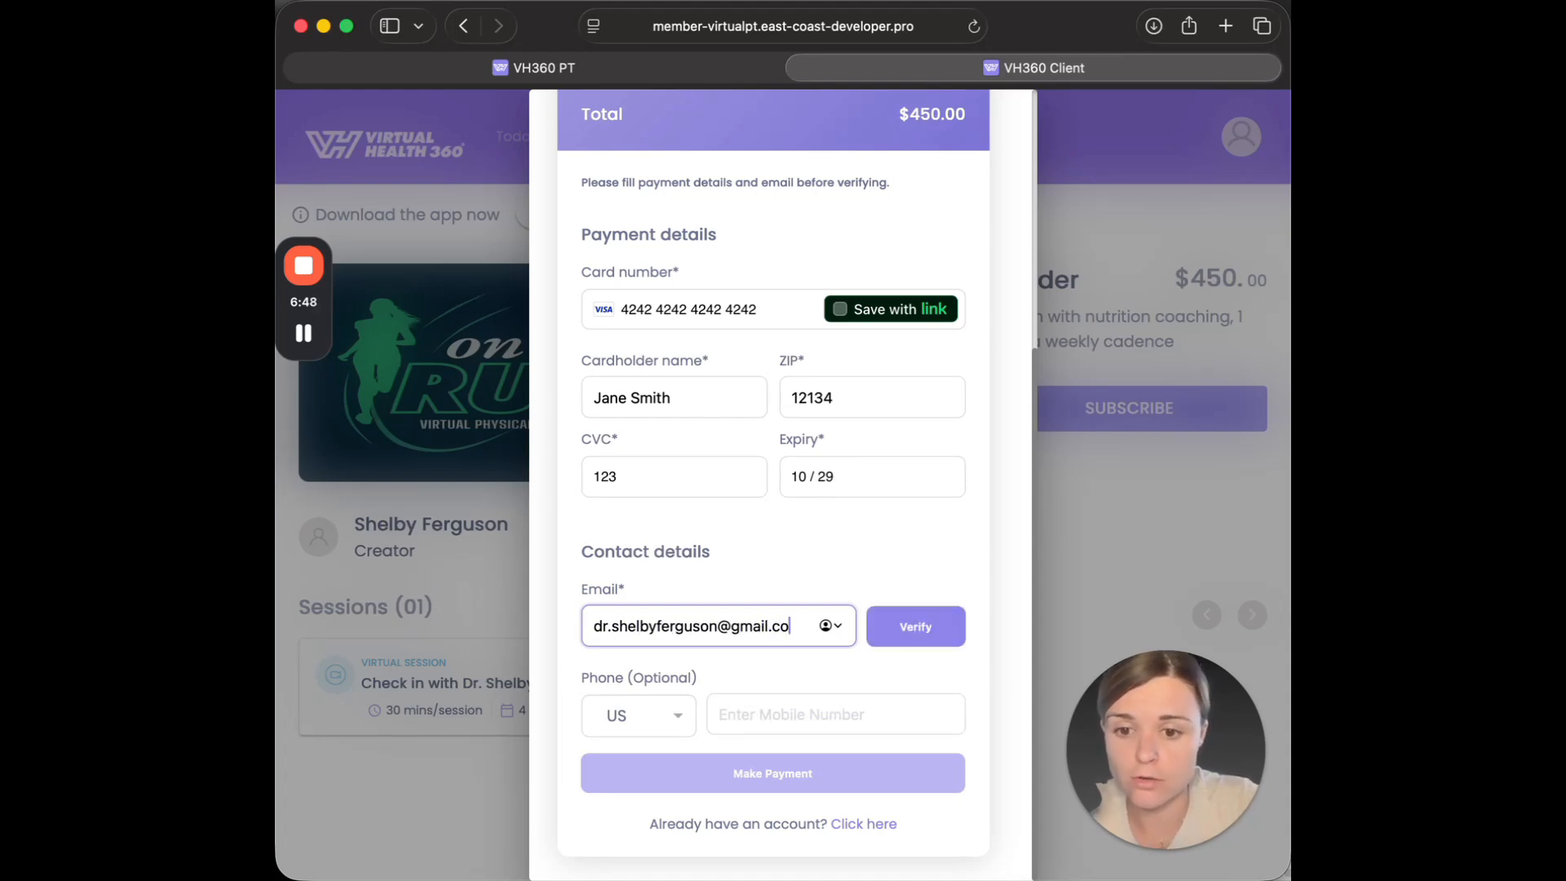
click(911, 628)
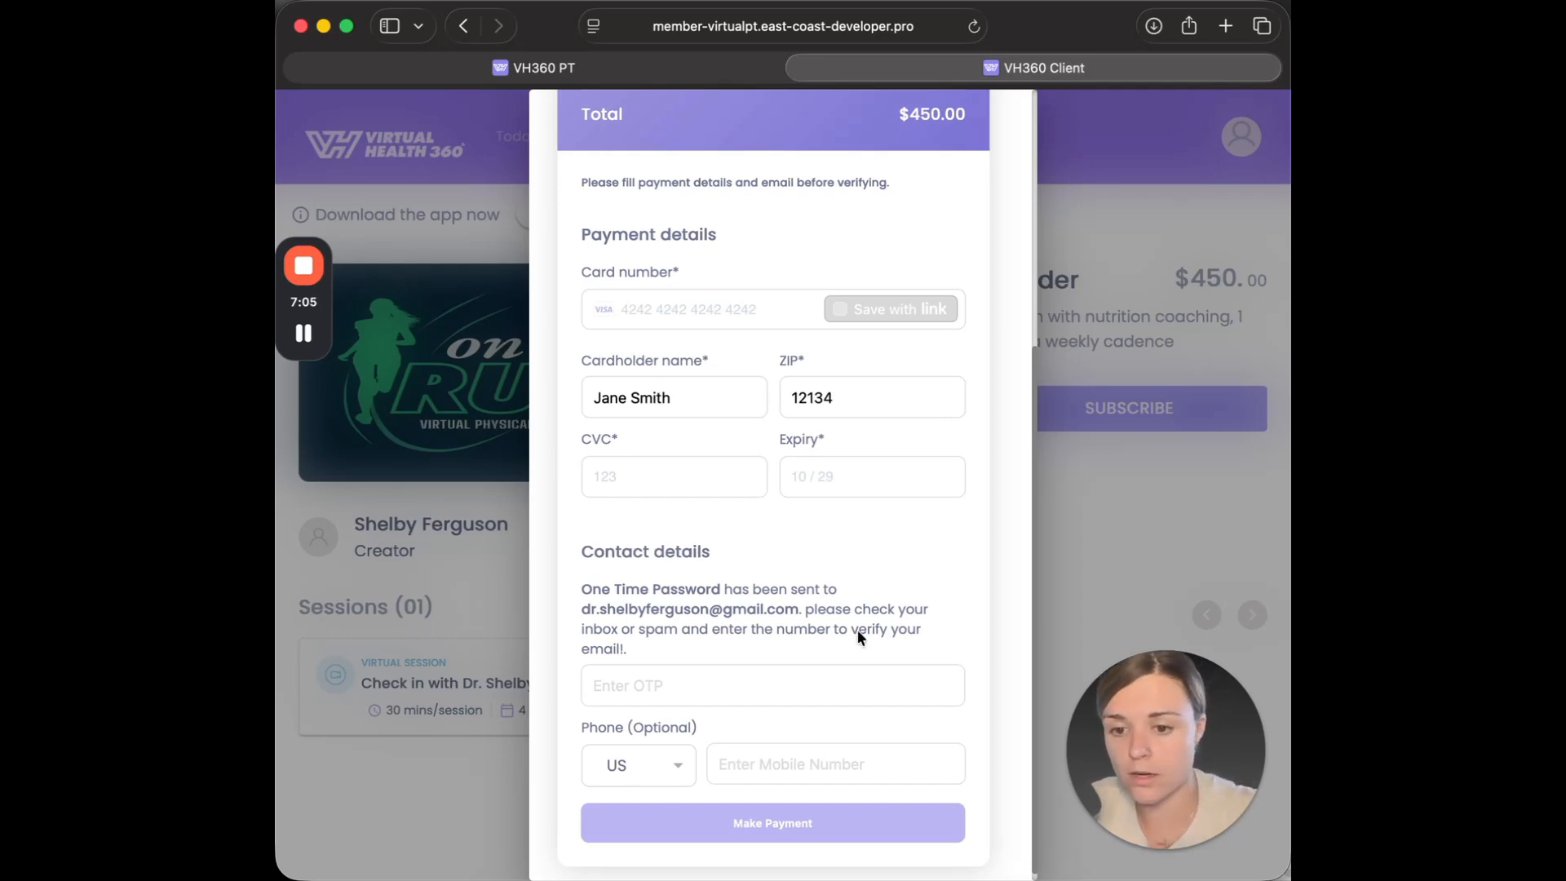
Enter the one-time password sent by e-mail to verify the client's address.
click(803, 685)
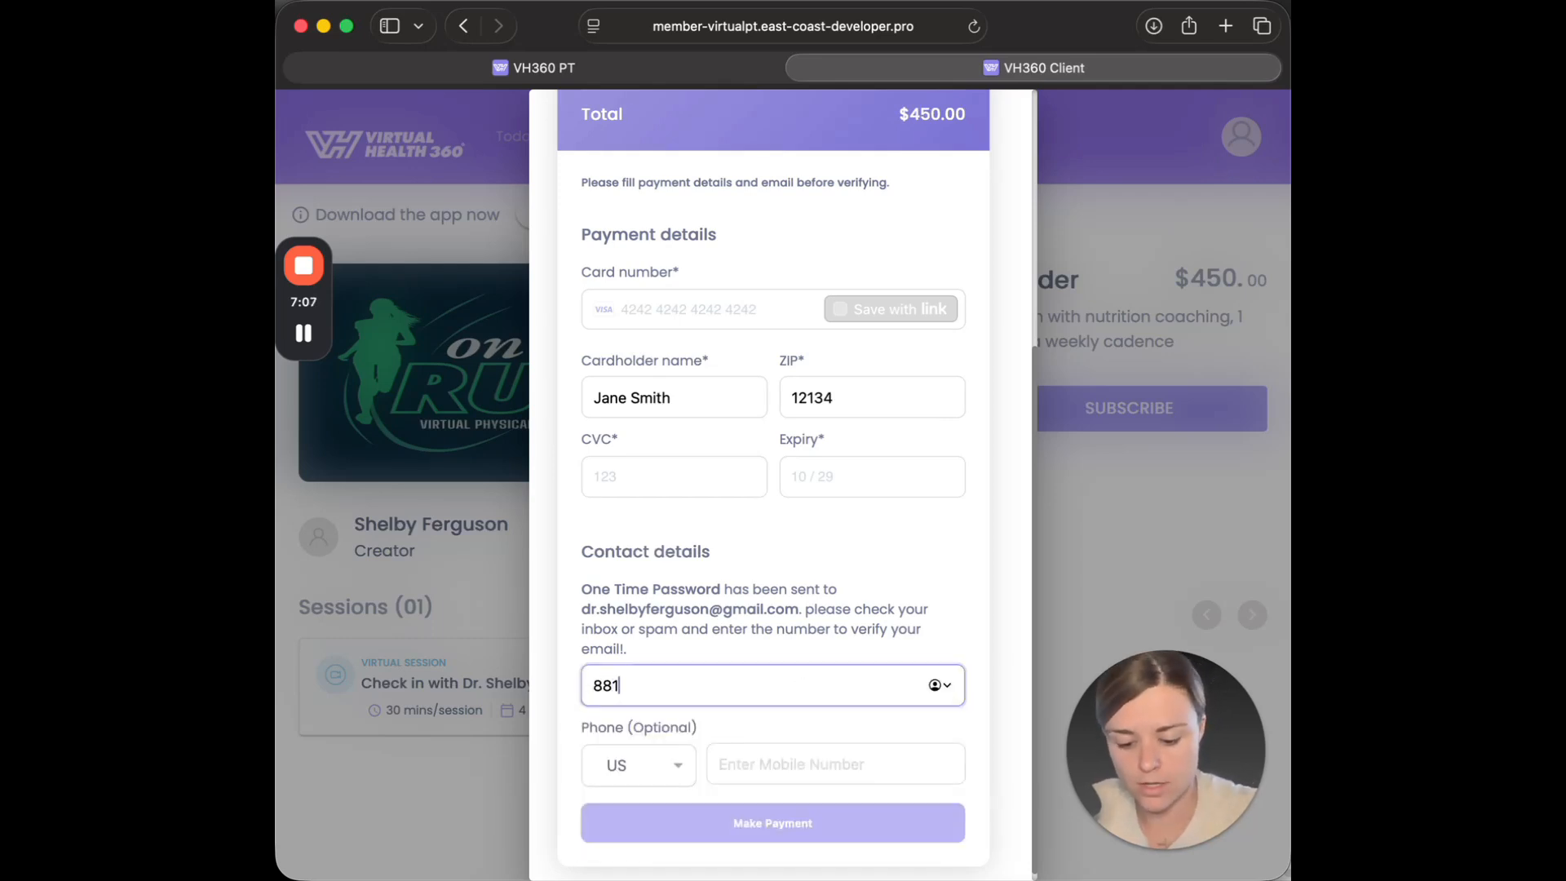
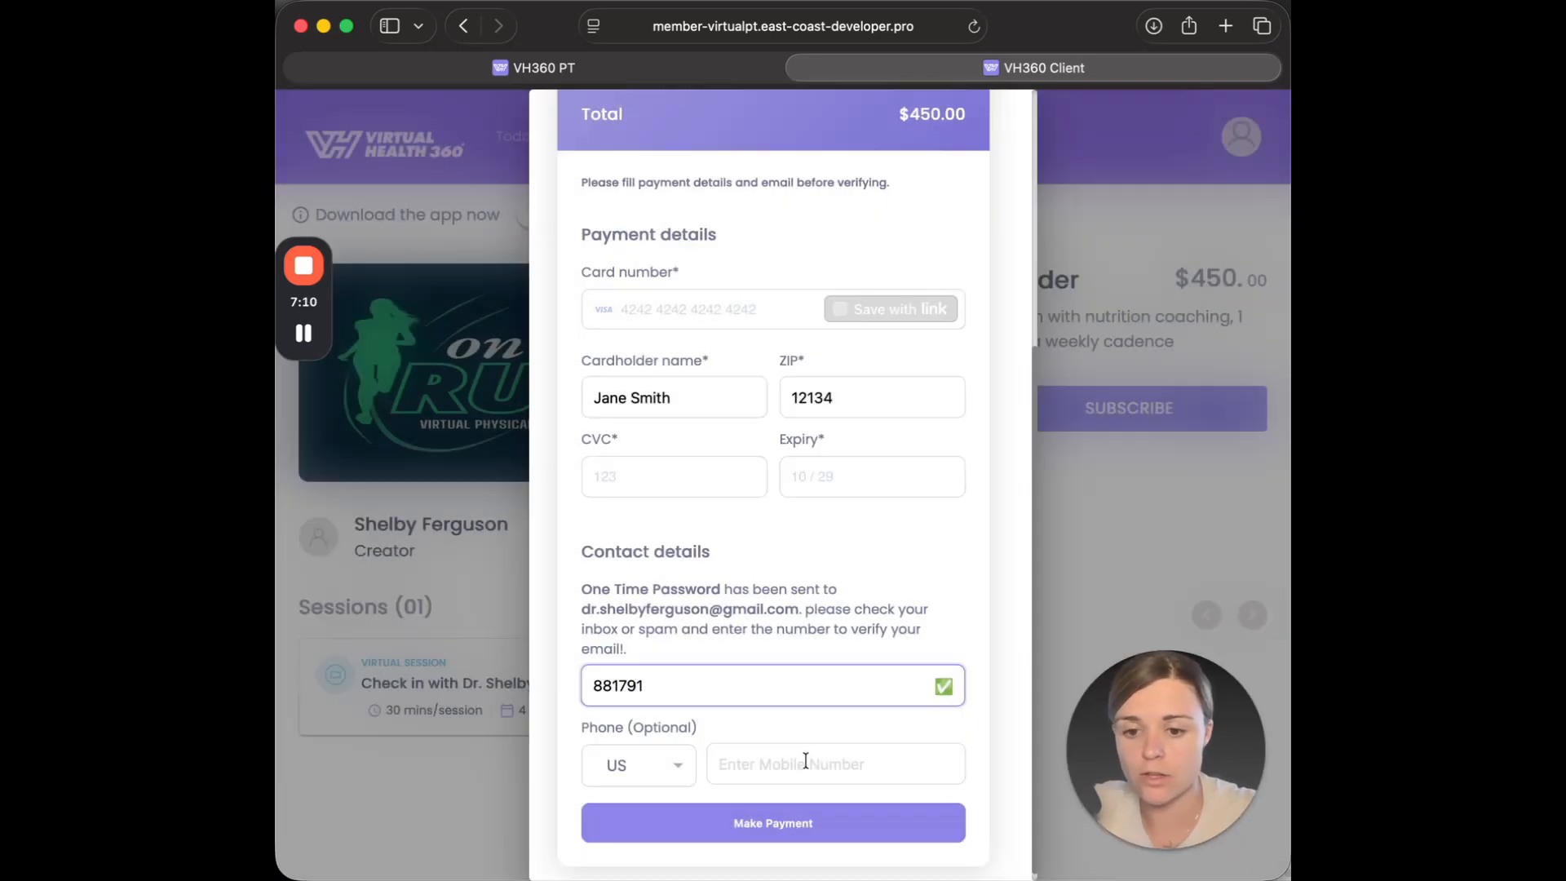
Enter the client's mobile number in the optional phone field and submit the payment.
click(803, 762)
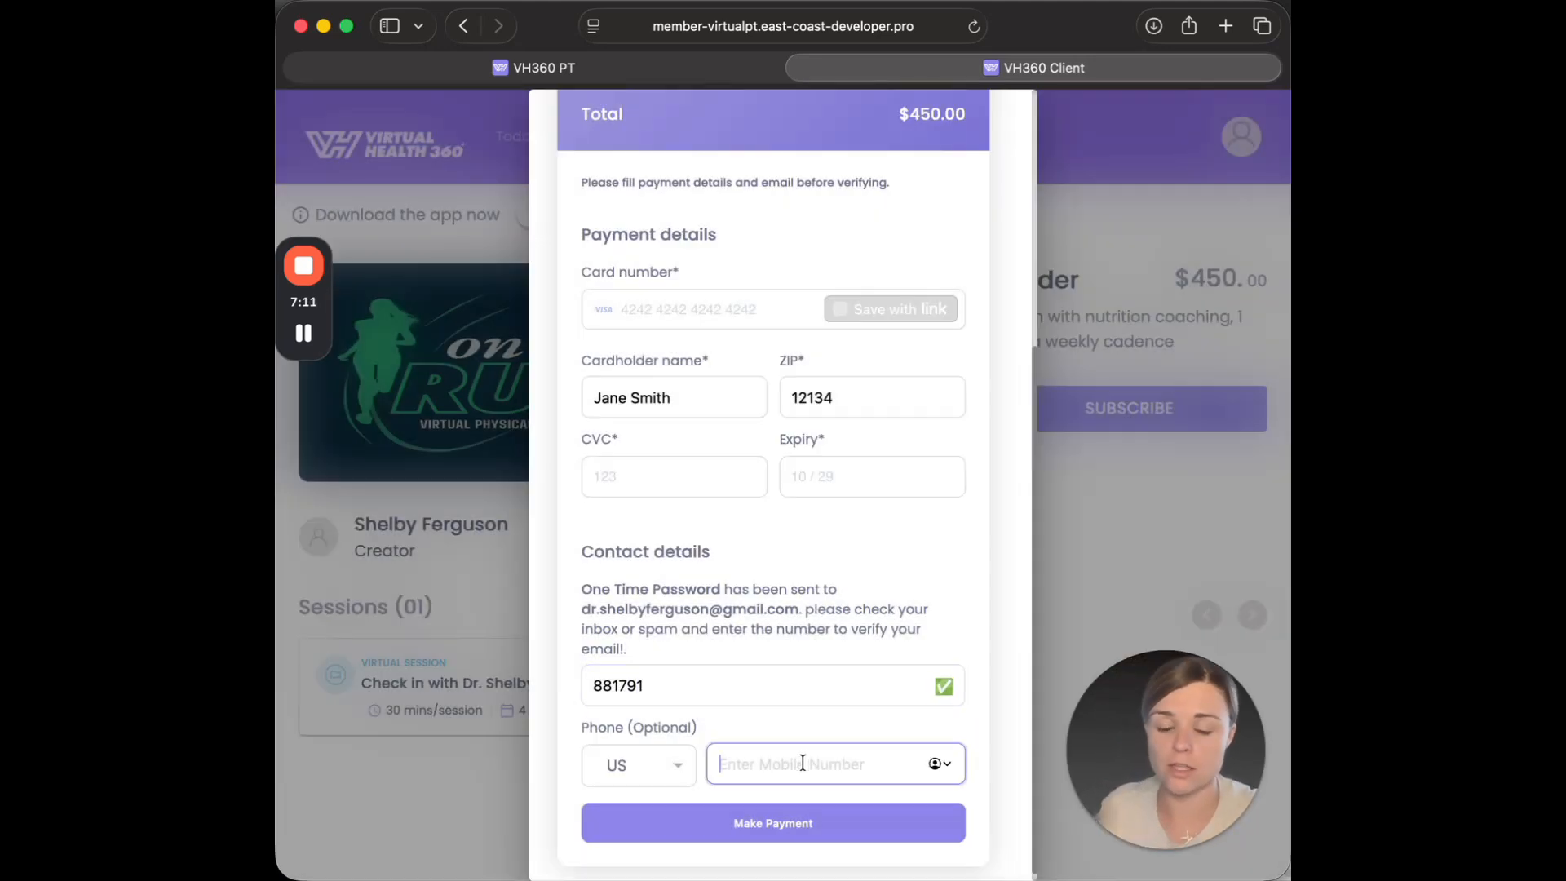
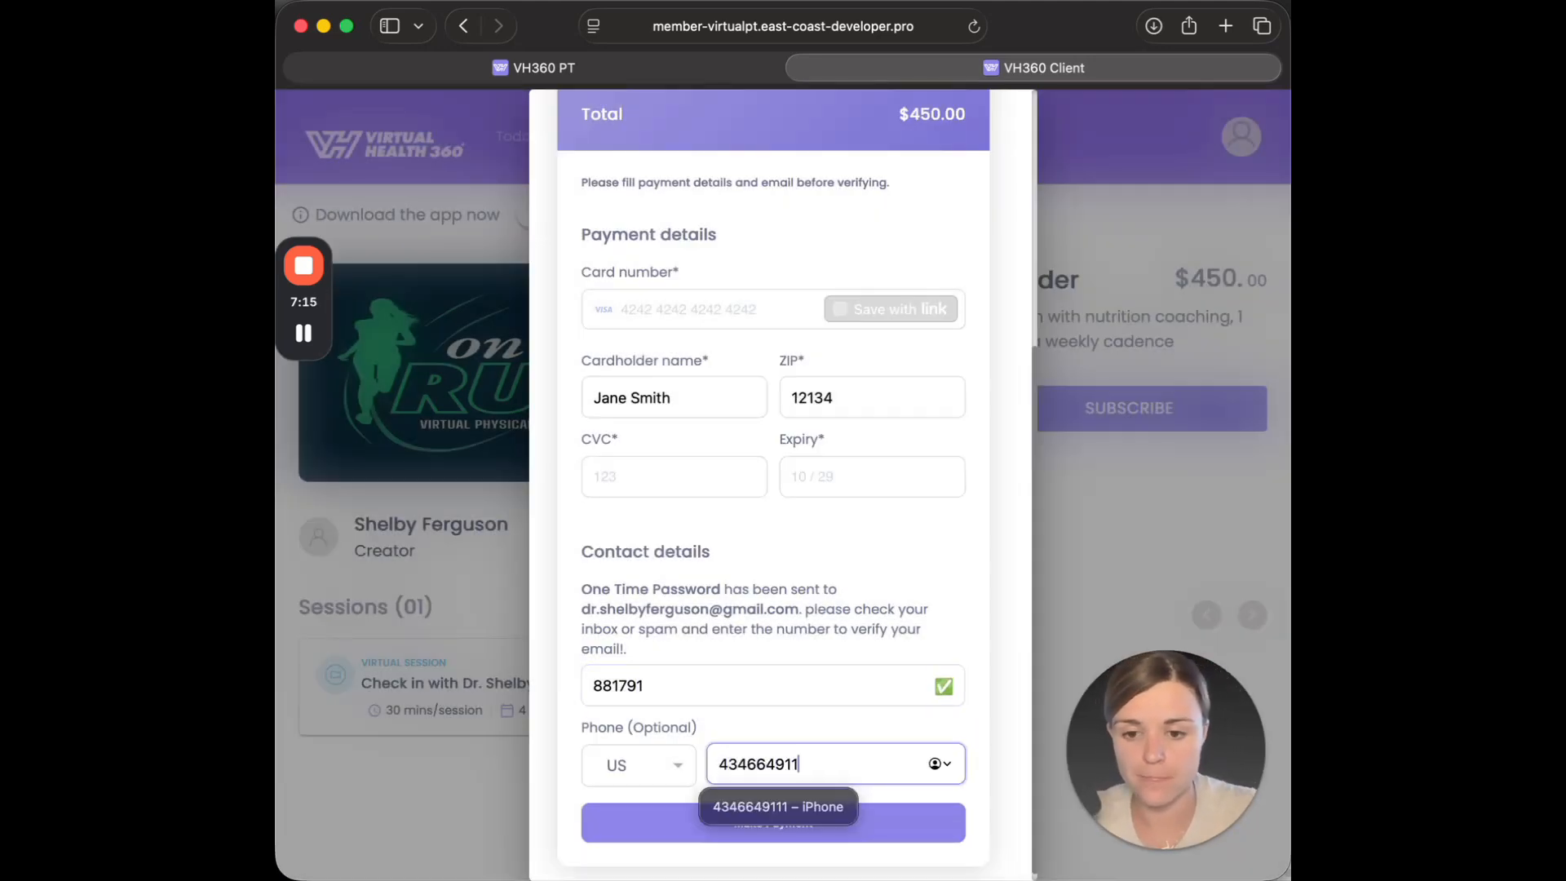
click(821, 705)
click(819, 824)
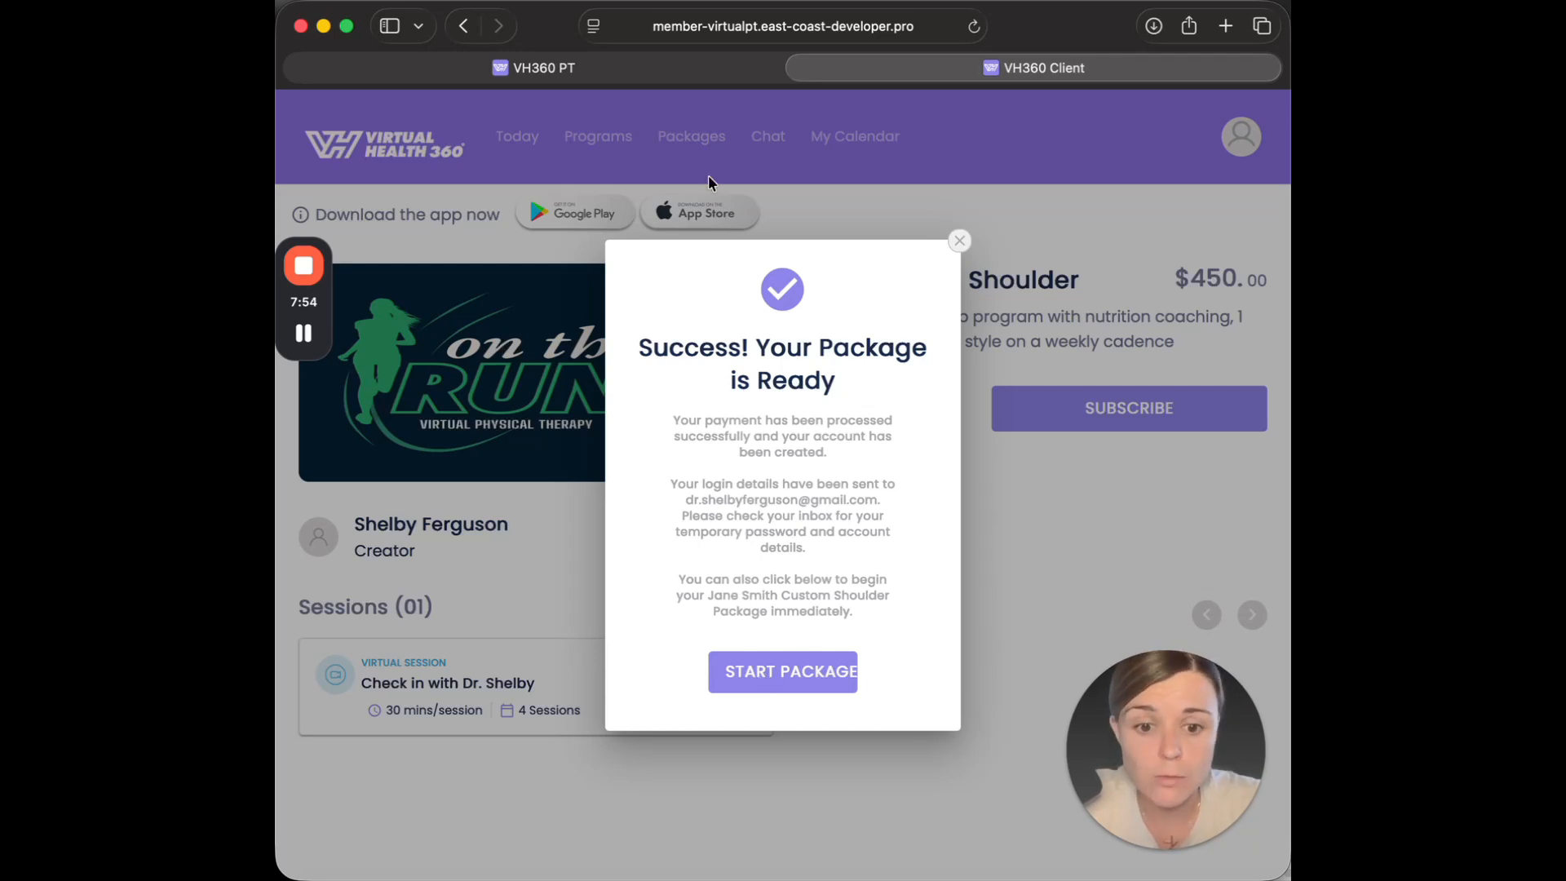
Look at the instructor dashboard in the VH360 PT tab and return to the client's purchase confirmation.
click(640, 73)
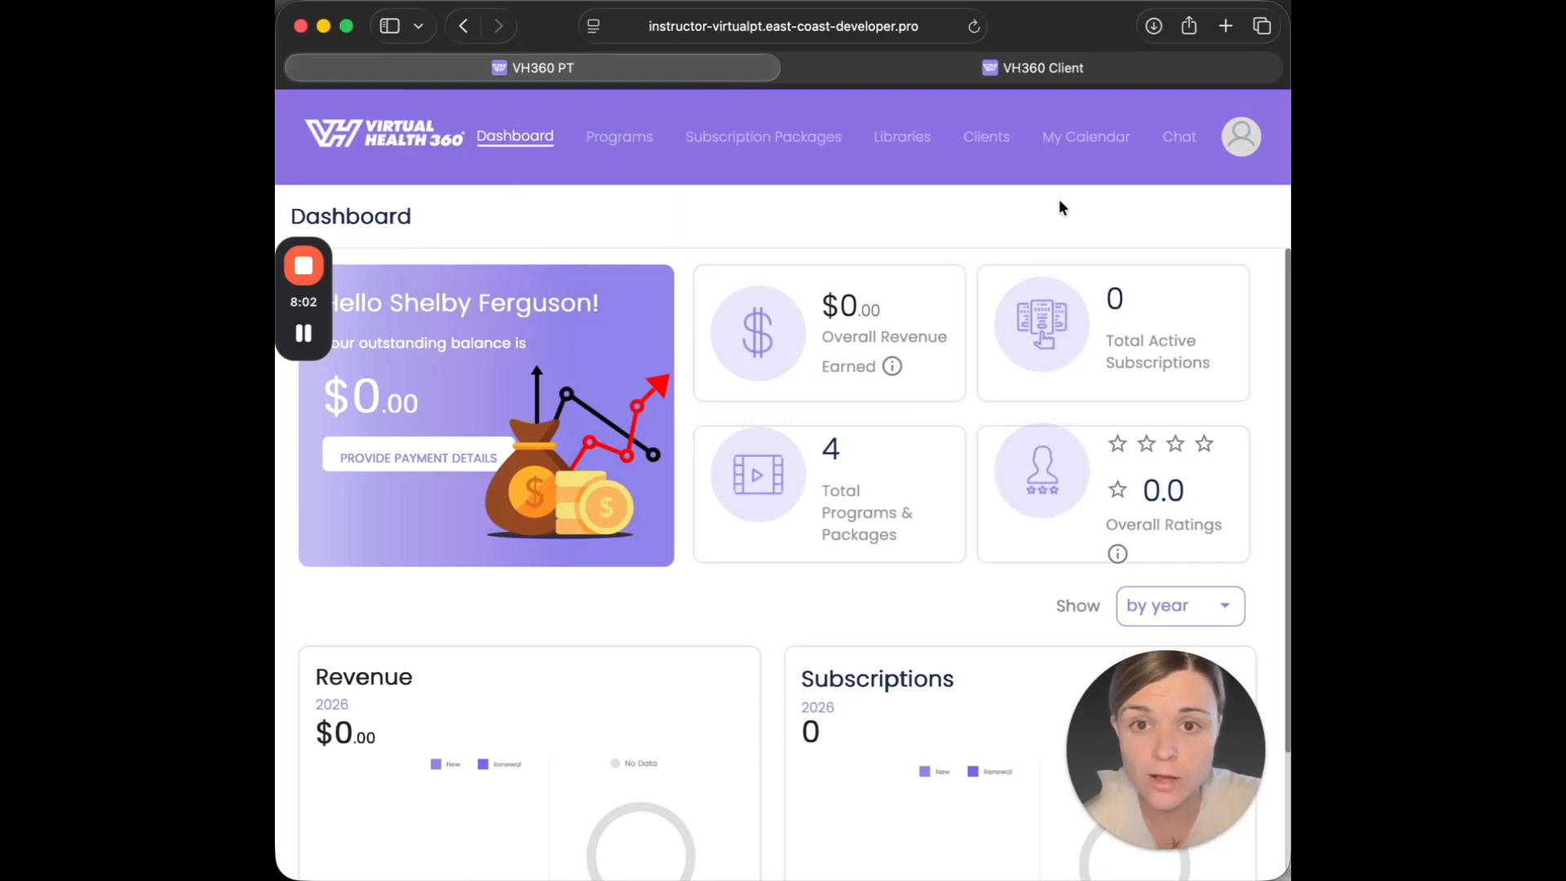
click(1079, 68)
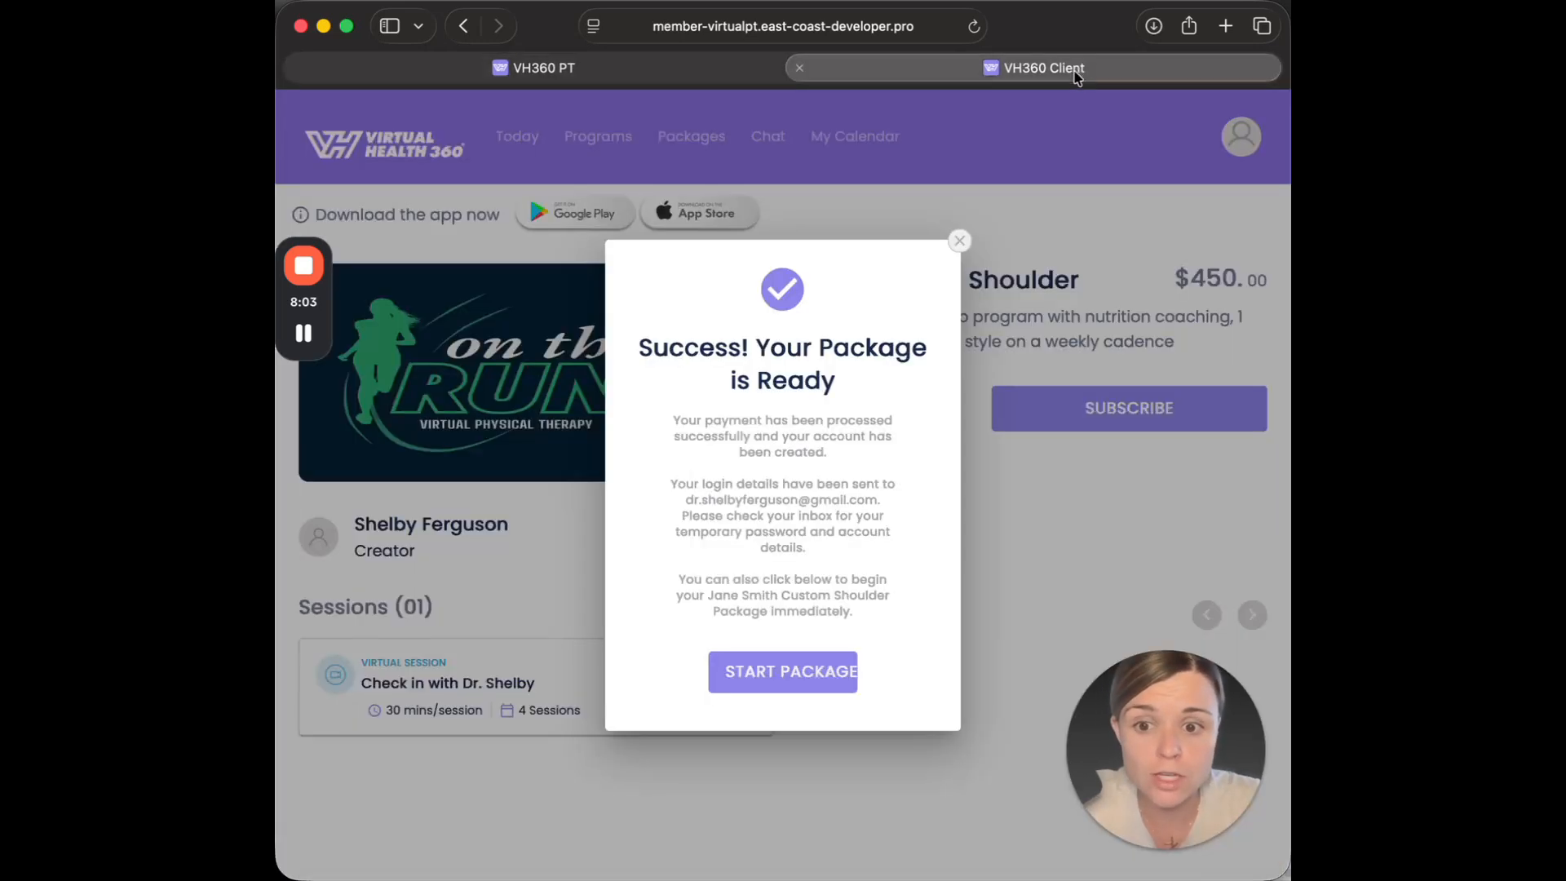
Start the purchased shoulder package and review its description, sessions and schedule on the client's package page.
click(786, 673)
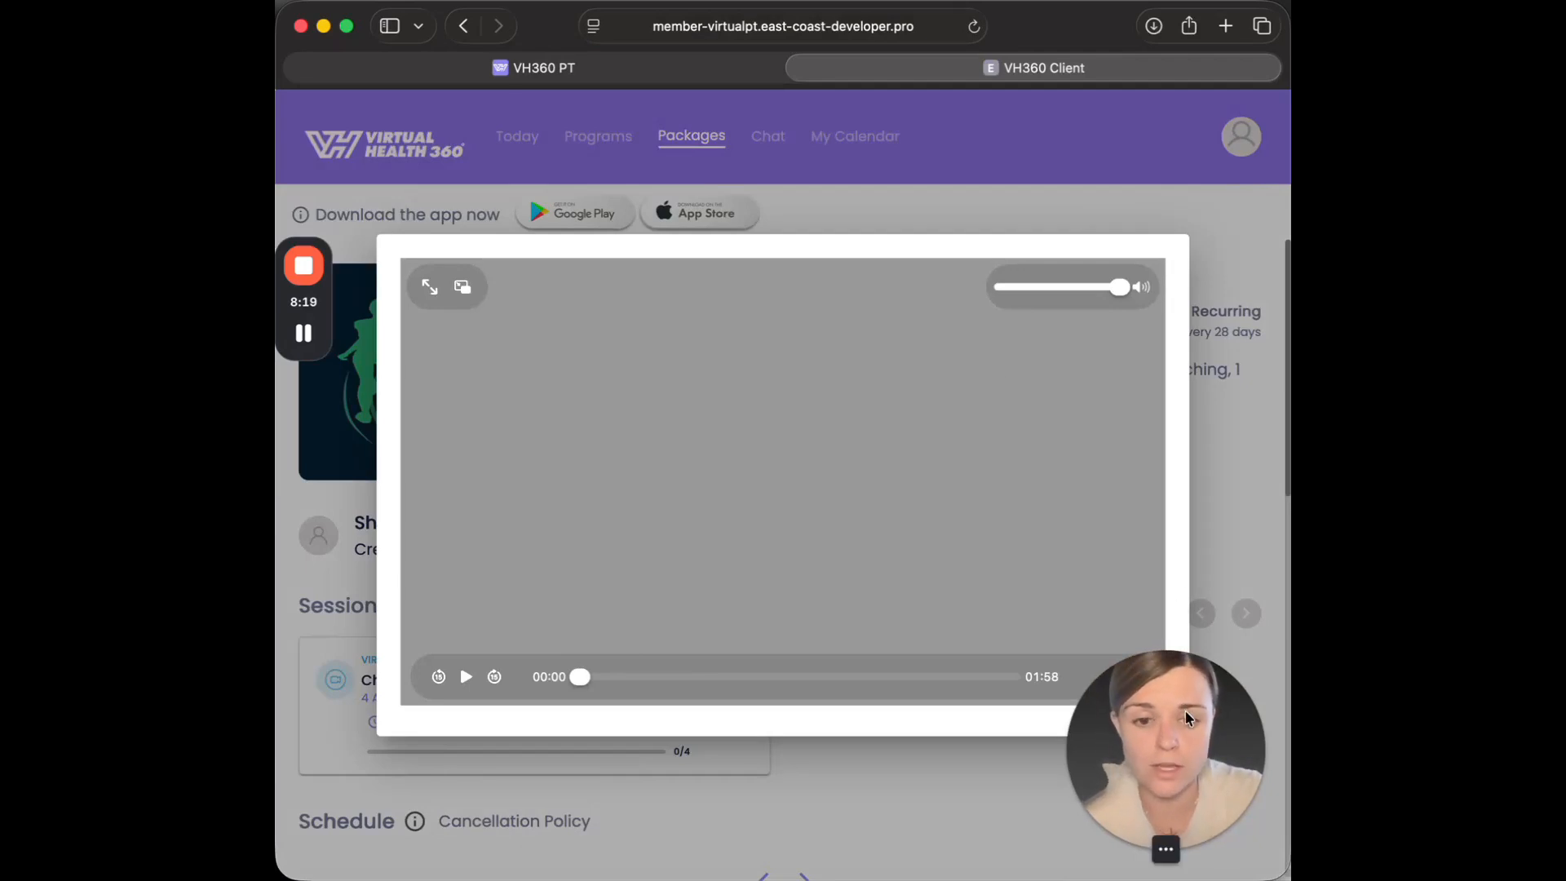
drag(1167, 758, 913, 767)
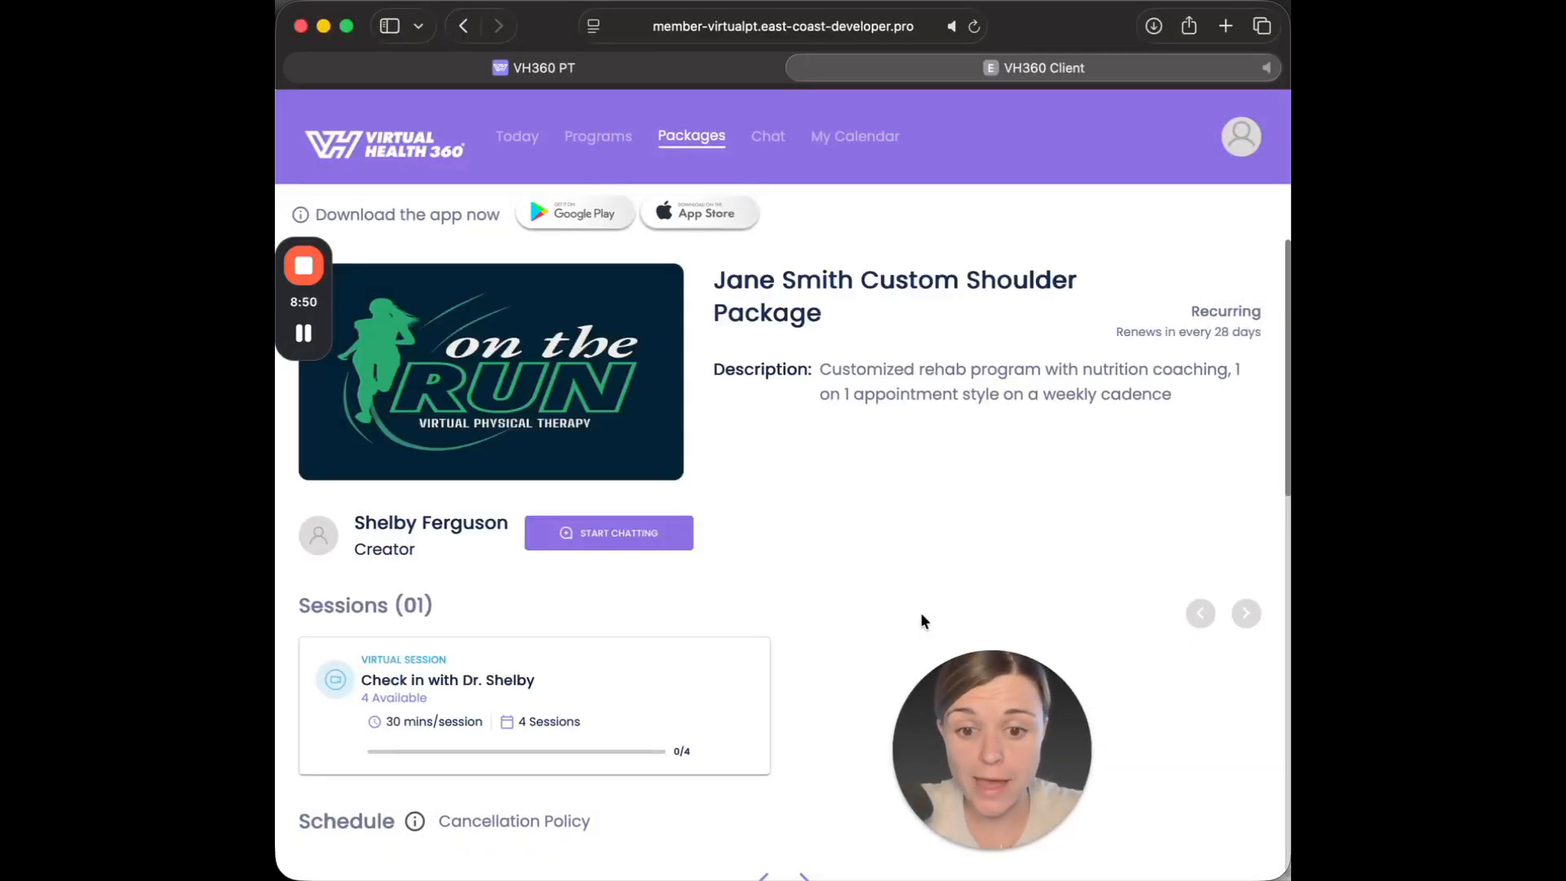
scroll(922, 616, down, 2)
scroll(889, 633, down, 10)
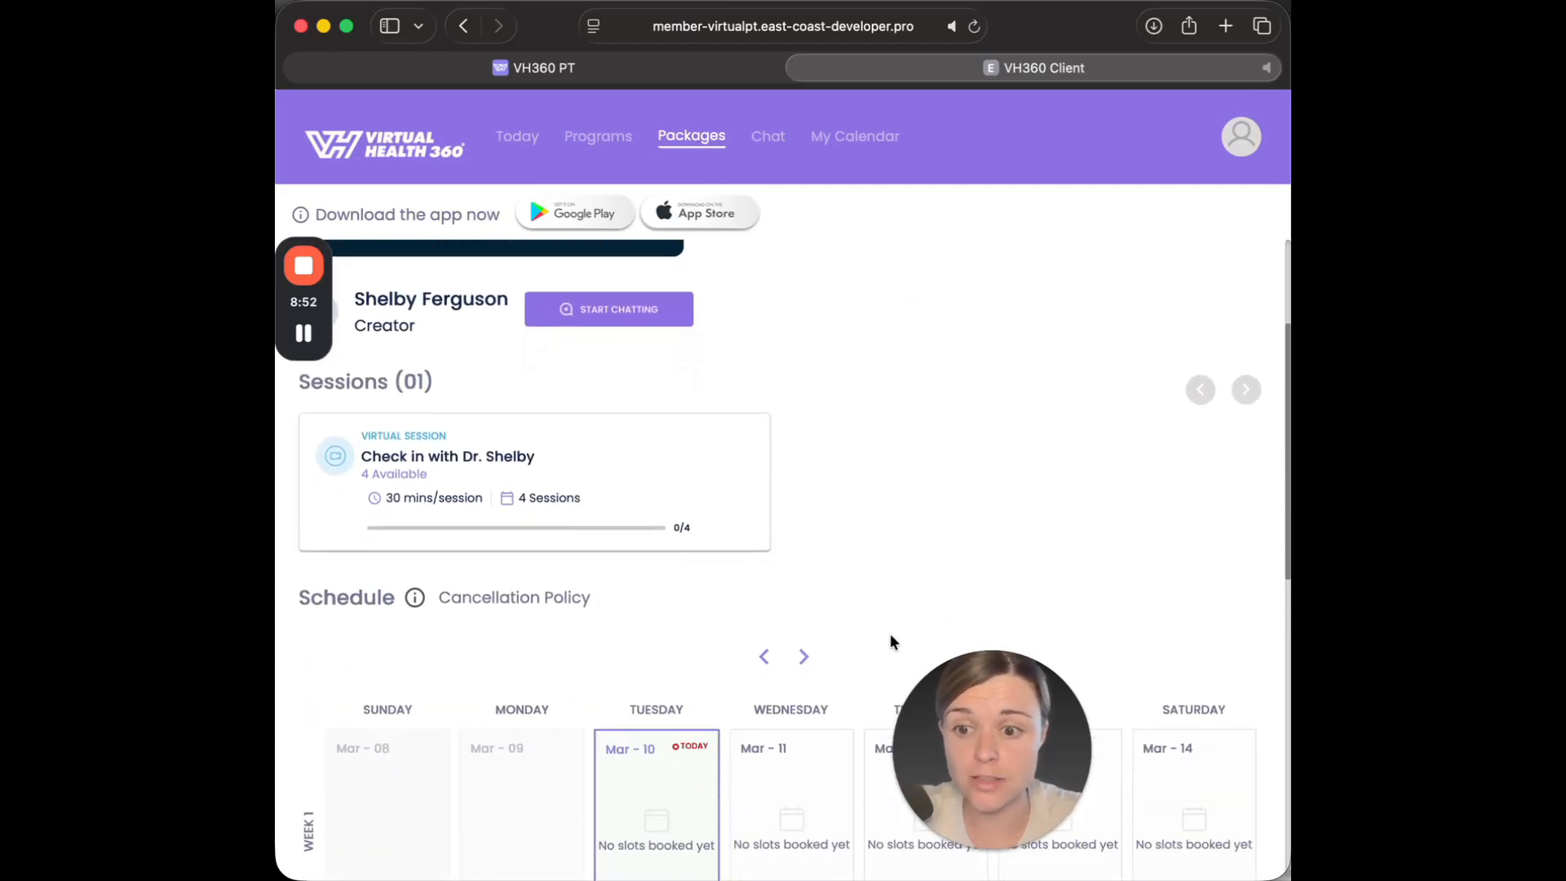
scroll(889, 633, up, 13)
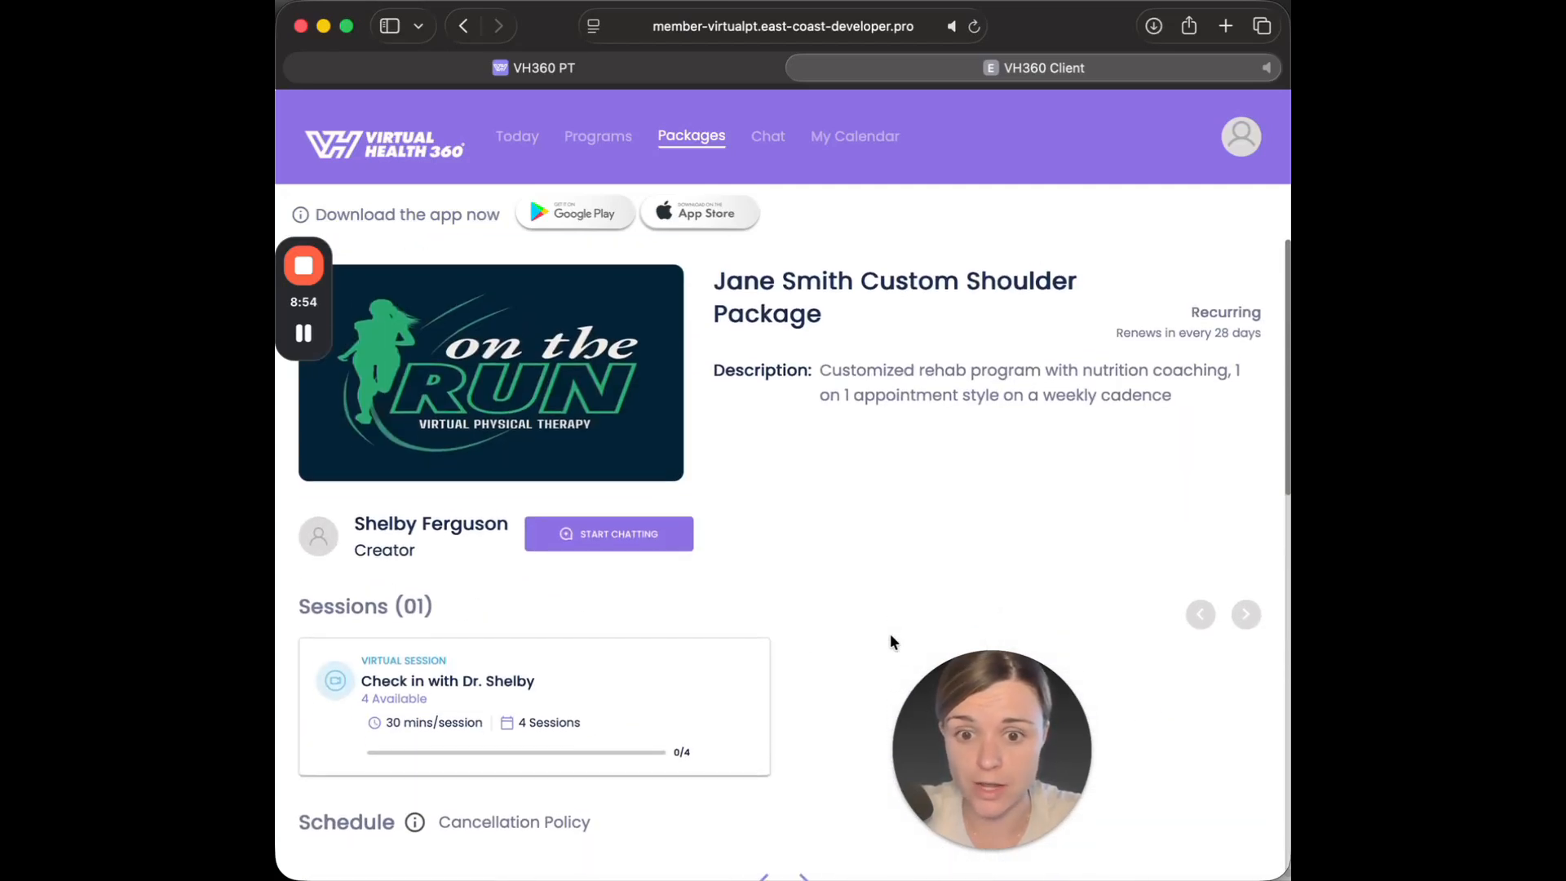
Look through the client's Today, Programs and Packages pages to see where the subscribed package is listed.
click(529, 151)
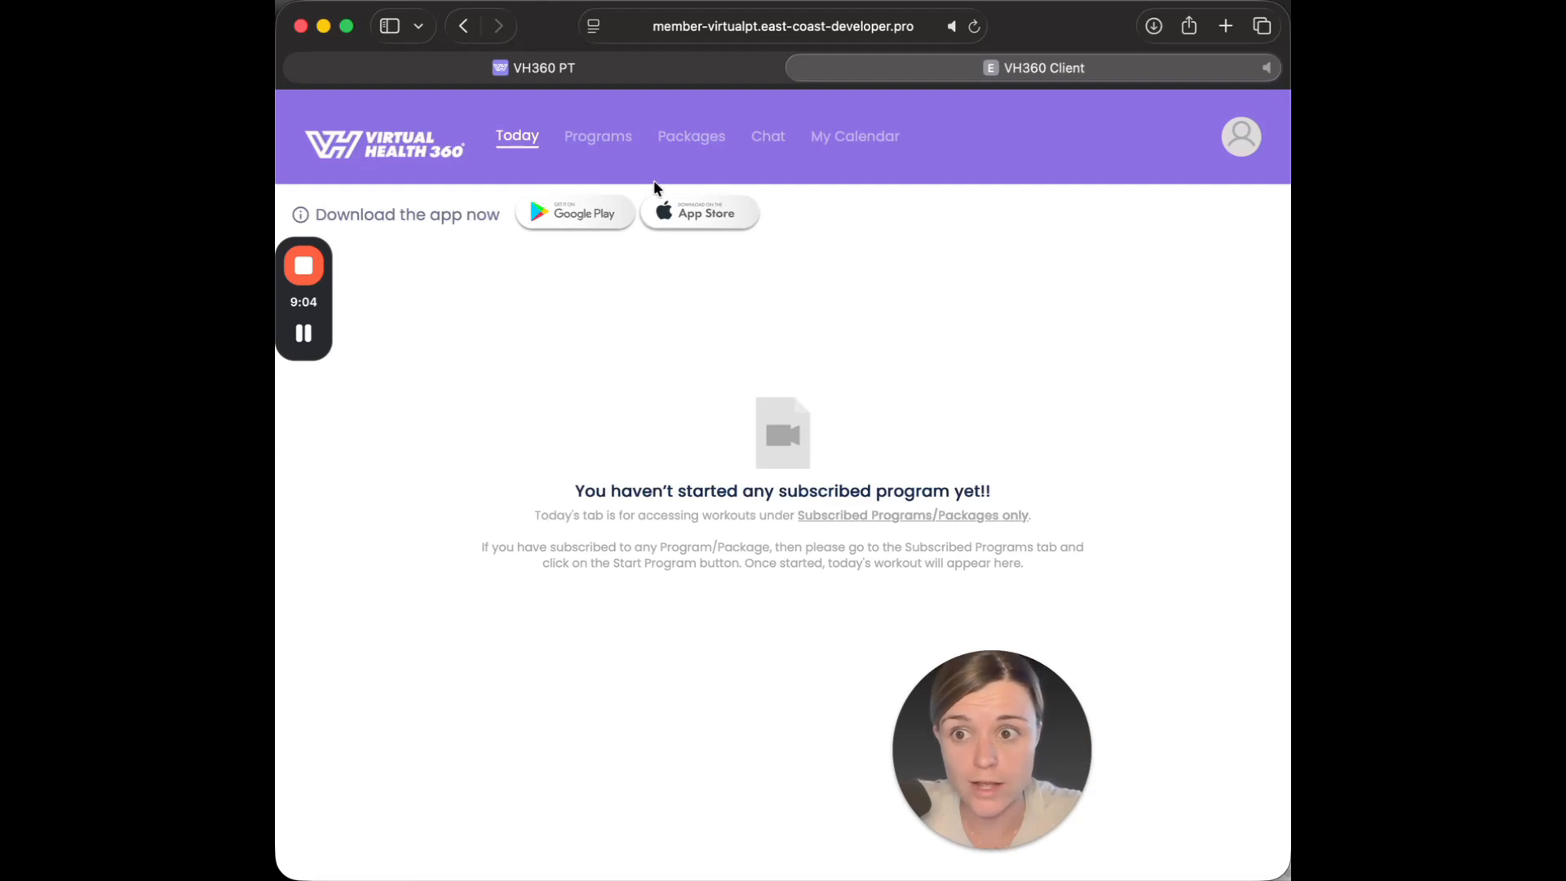
click(601, 142)
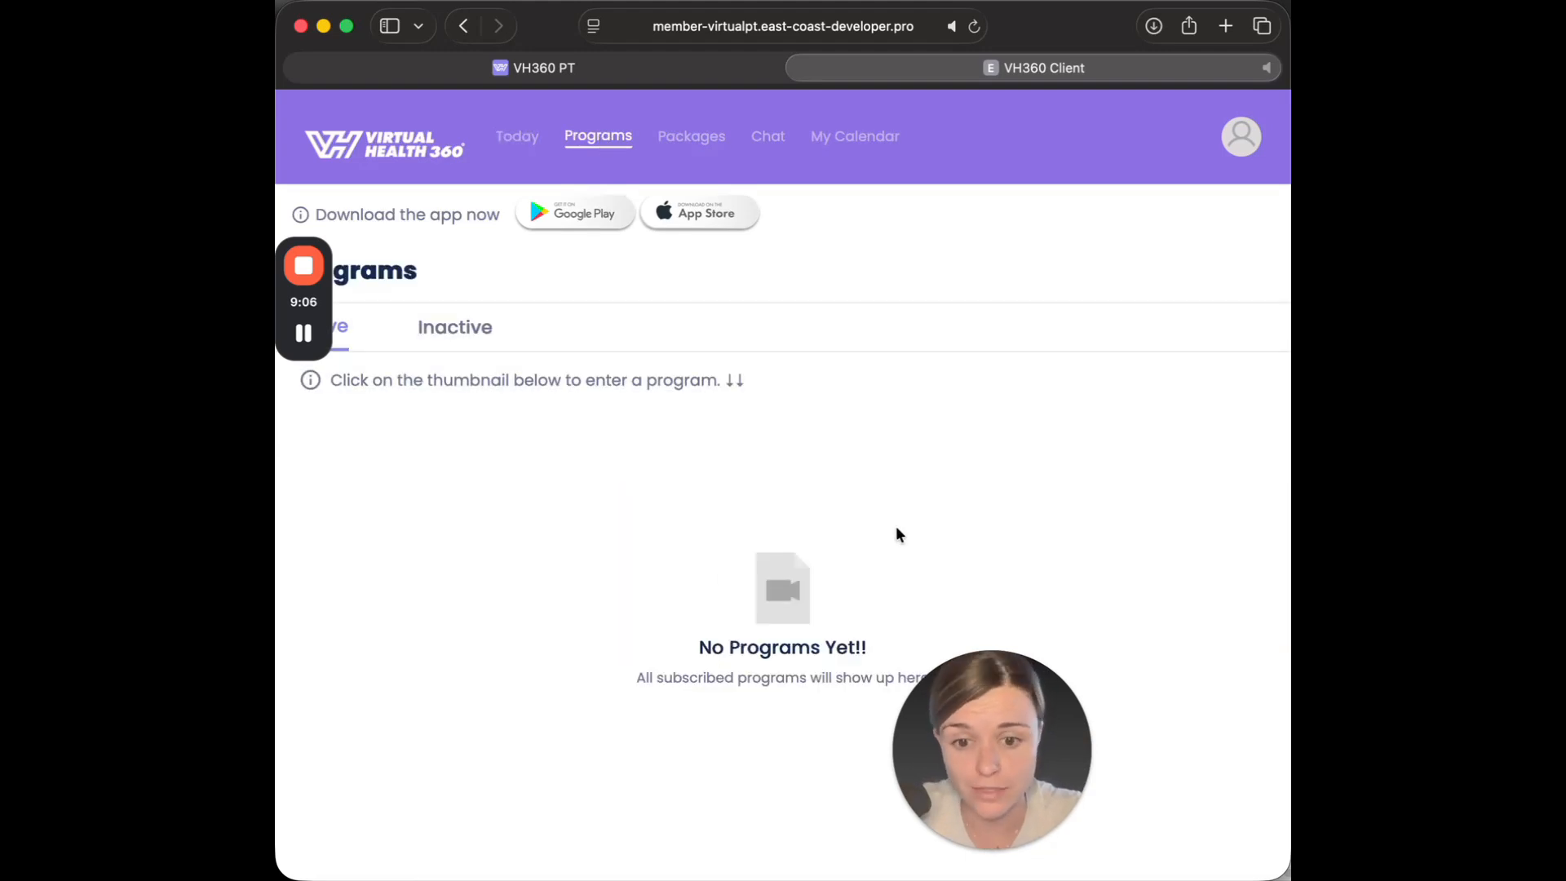
click(707, 139)
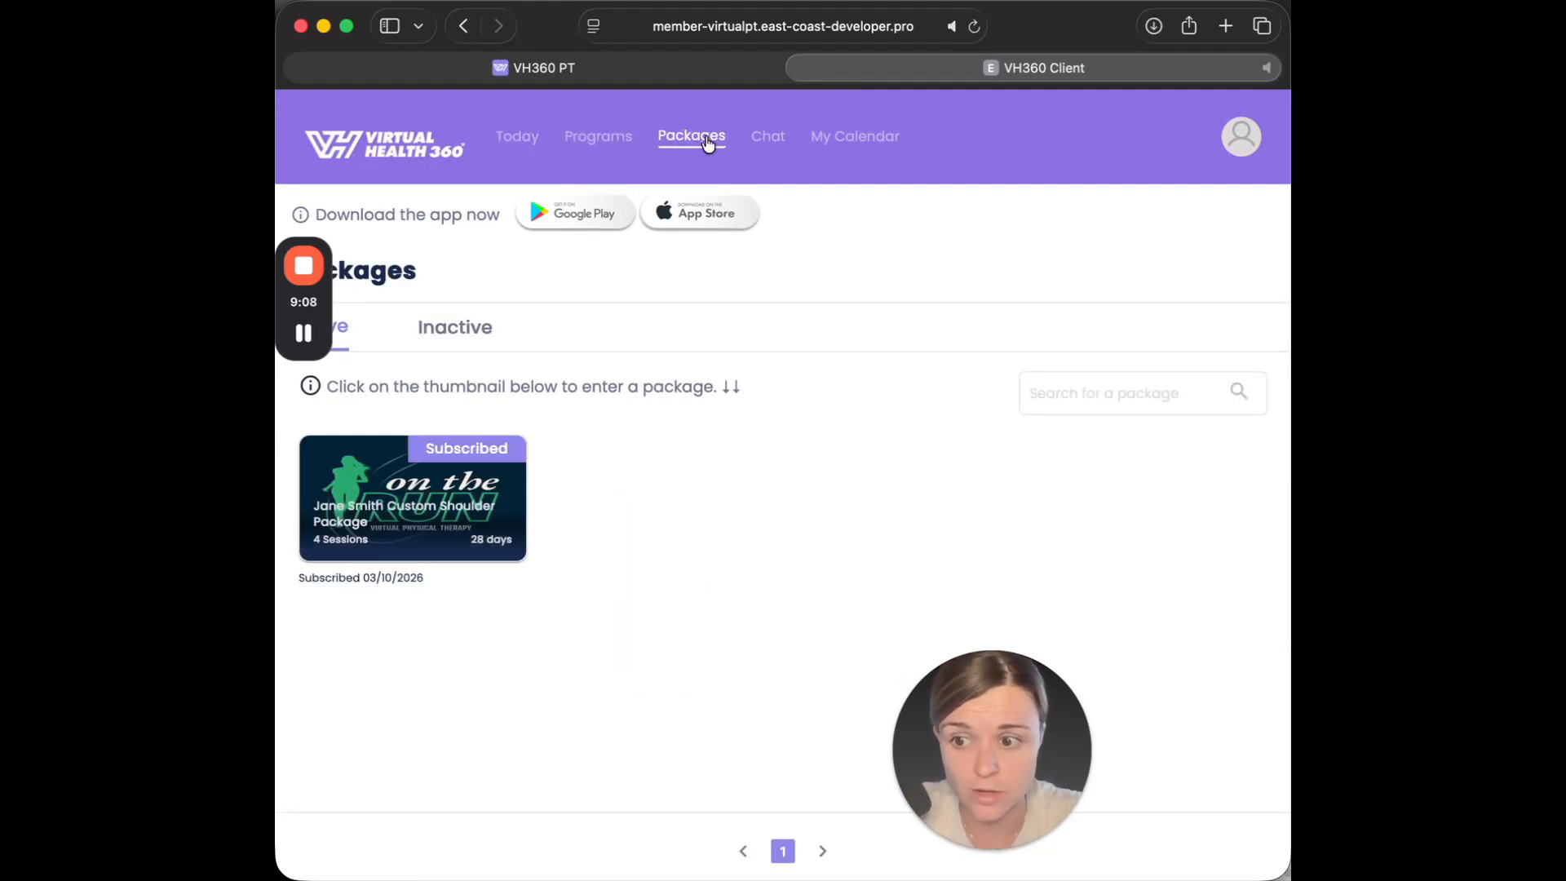